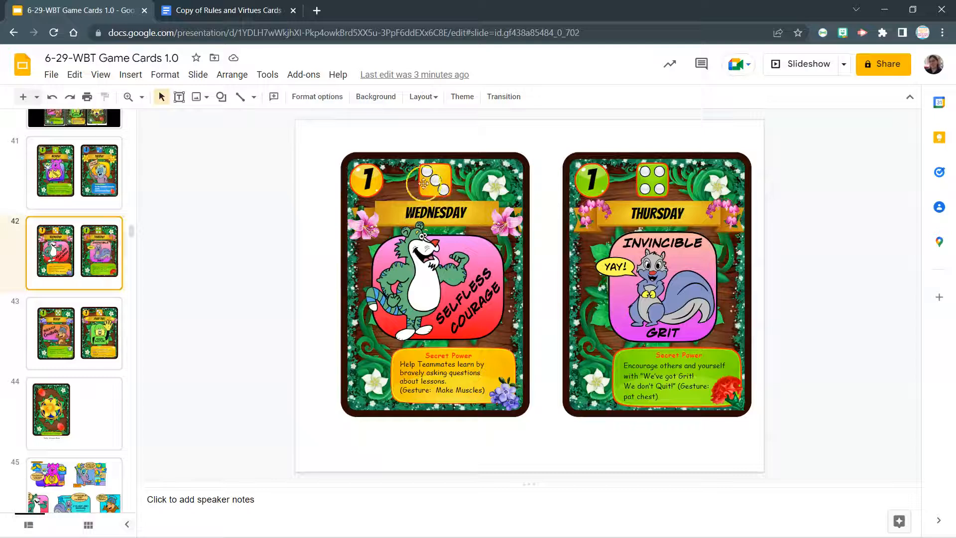
Step: Enlarge the Selfless Courage tiger picture on the Wednesday card from its upper-left corner and nudge it right to fit the card
{"action": "left_click", "coordinate": [444, 218]}
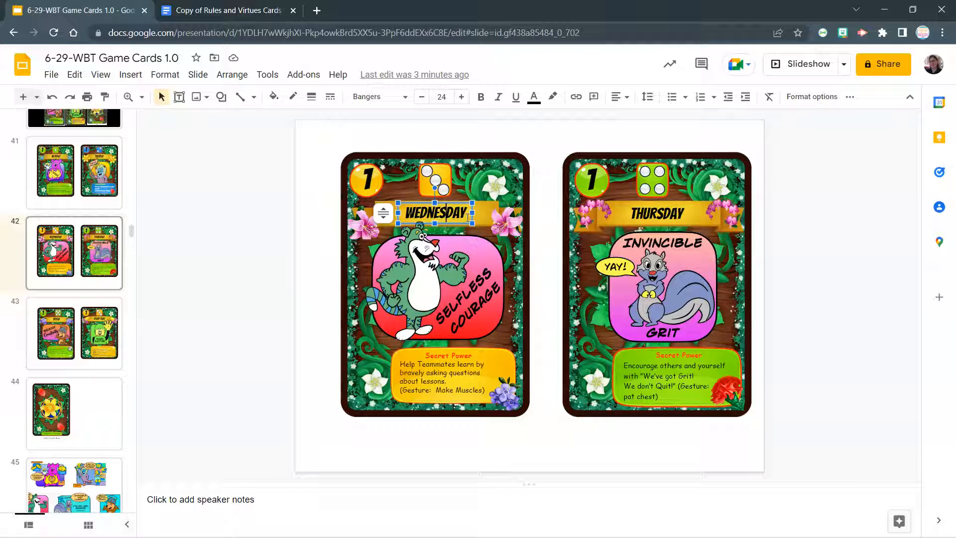
{"action": "left_click", "coordinate": [433, 274]}
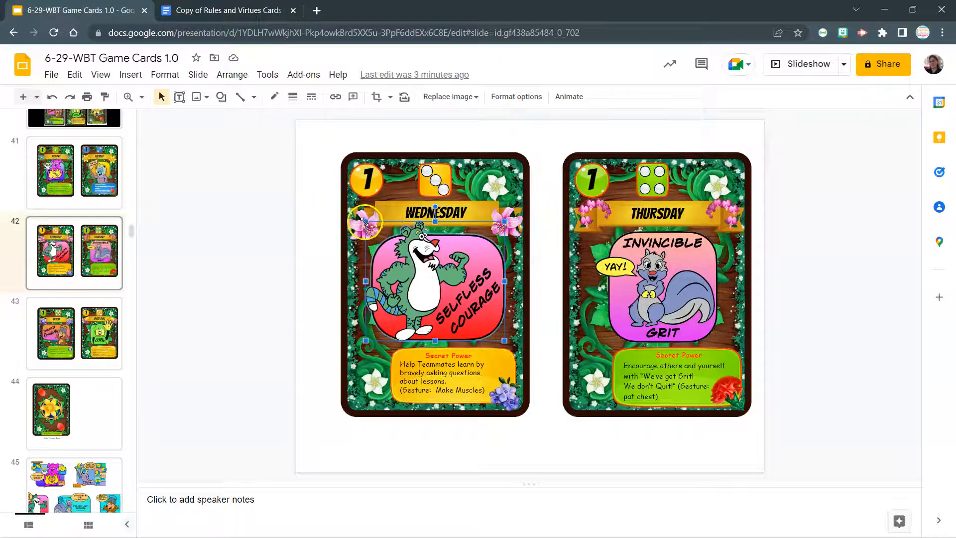
{"action": "left_click_drag", "start_coordinate": [365, 222], "coordinate": [346, 196]}
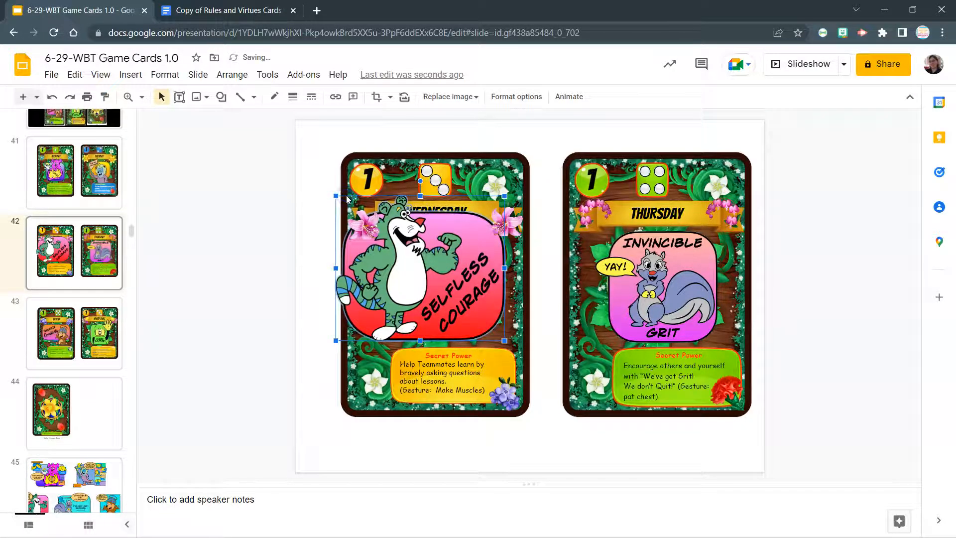
{"action": "key", "text": "Right"}
{"action": "key", "text": "Right"}
{"action": "key", "text": "Right"}
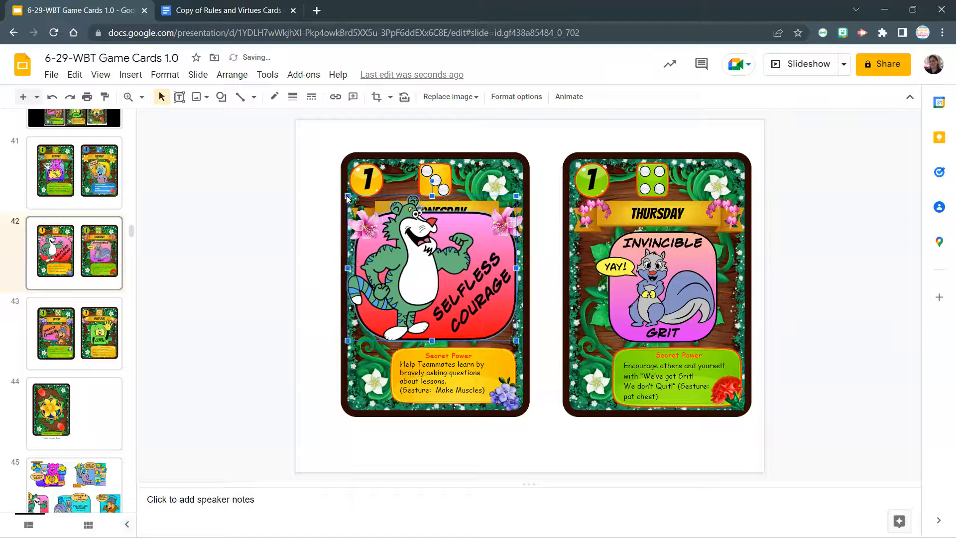
Step: Delete the two pink lilies at either end of the name banner on the tiger card
{"action": "left_click", "coordinate": [366, 227]}
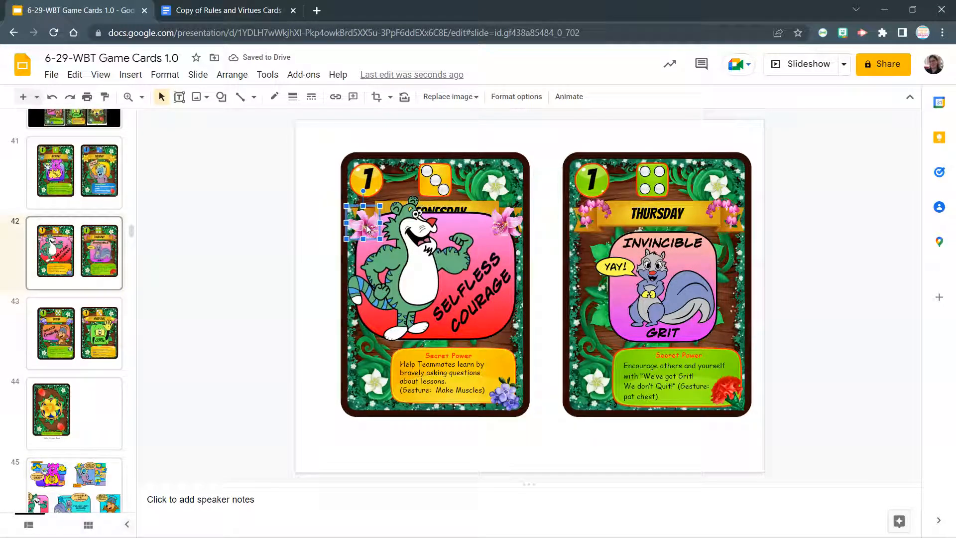
{"action": "key", "text": "Delete"}
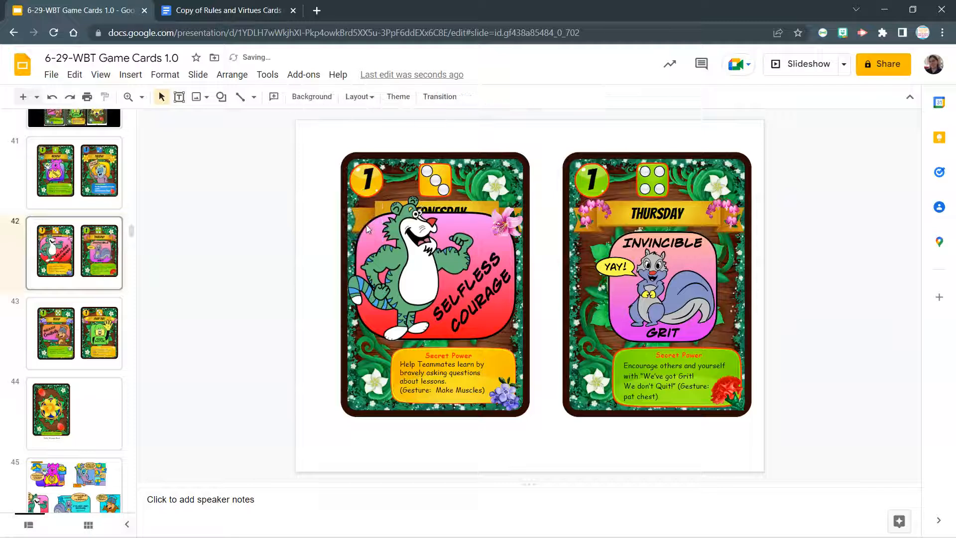
{"action": "left_click", "coordinate": [518, 225]}
{"action": "key", "text": "Delete"}
Step: Move the WEDNESDAY label off the slide and delete the purple flower at the tiger card's lower-right corner
{"action": "left_click", "coordinate": [456, 209]}
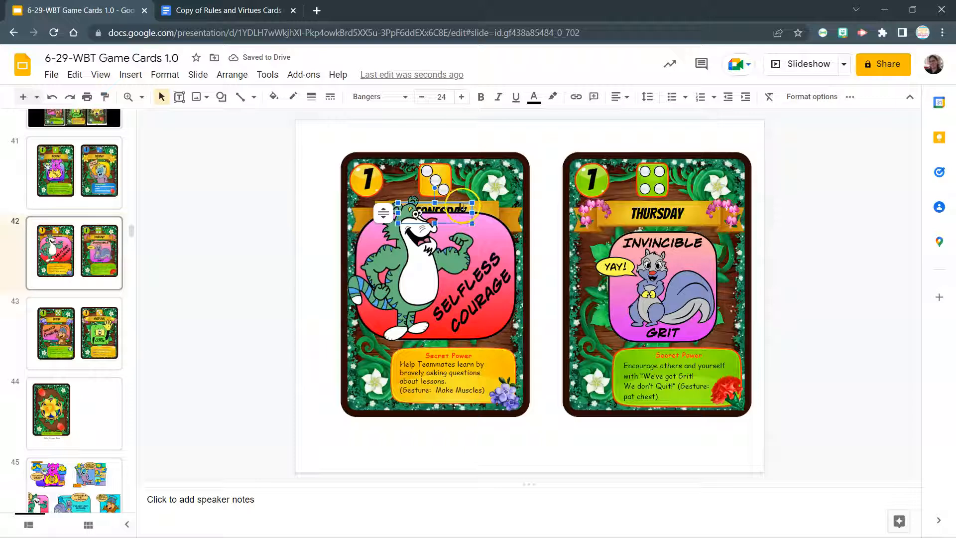
{"action": "left_click_drag", "start_coordinate": [457, 202], "coordinate": [288, 215]}
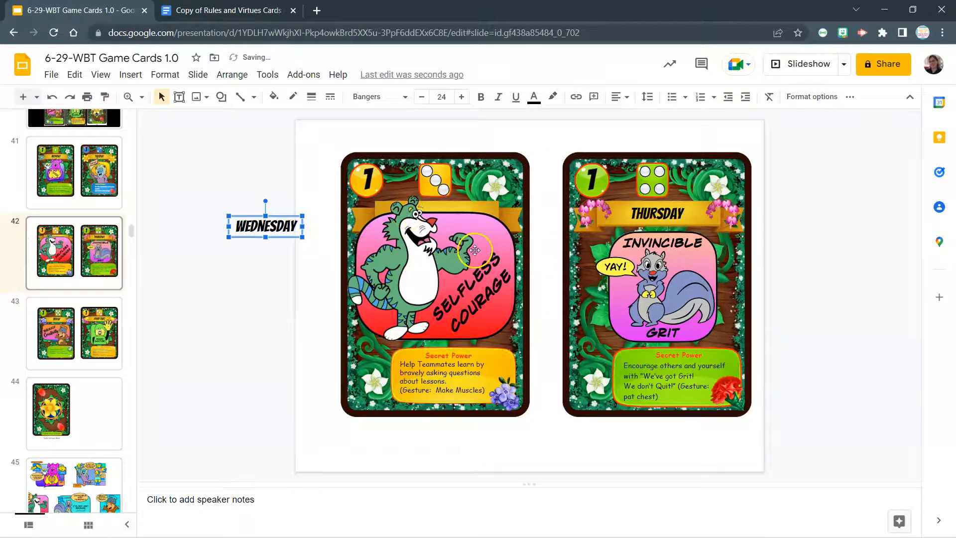
{"action": "left_click", "coordinate": [455, 385]}
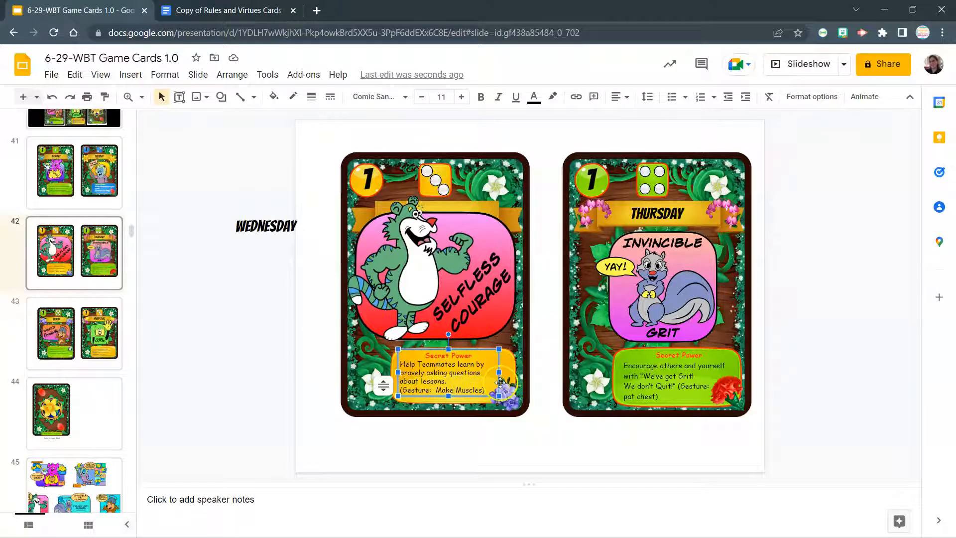
{"action": "left_click", "coordinate": [511, 402]}
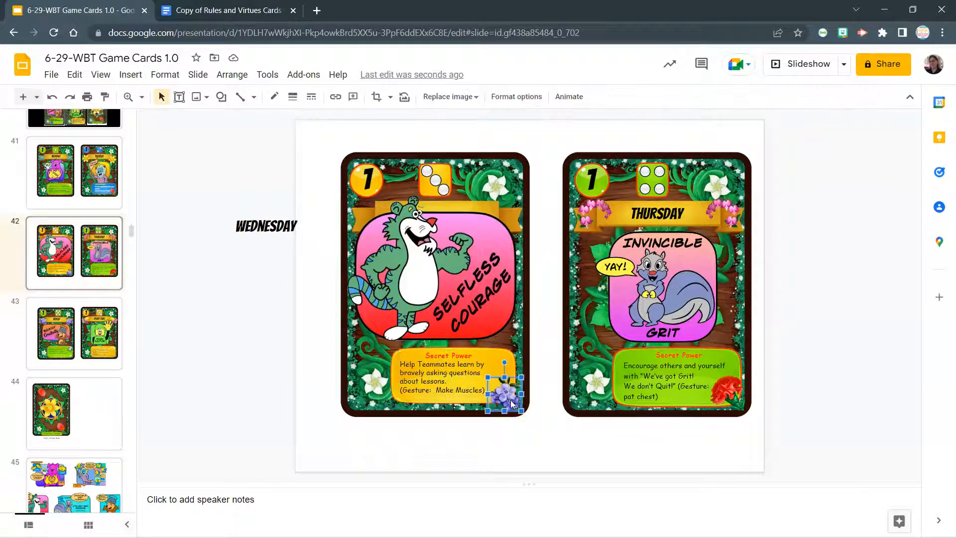
{"action": "key", "text": "Delete"}
{"action": "left_click", "coordinate": [371, 382]}
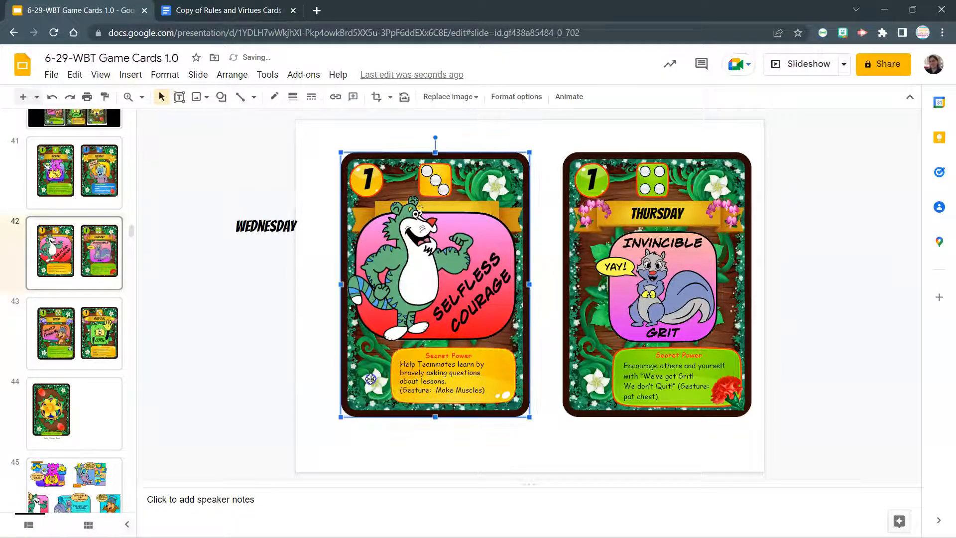
{"action": "left_click", "coordinate": [381, 353]}
{"action": "left_click", "coordinate": [438, 184]}
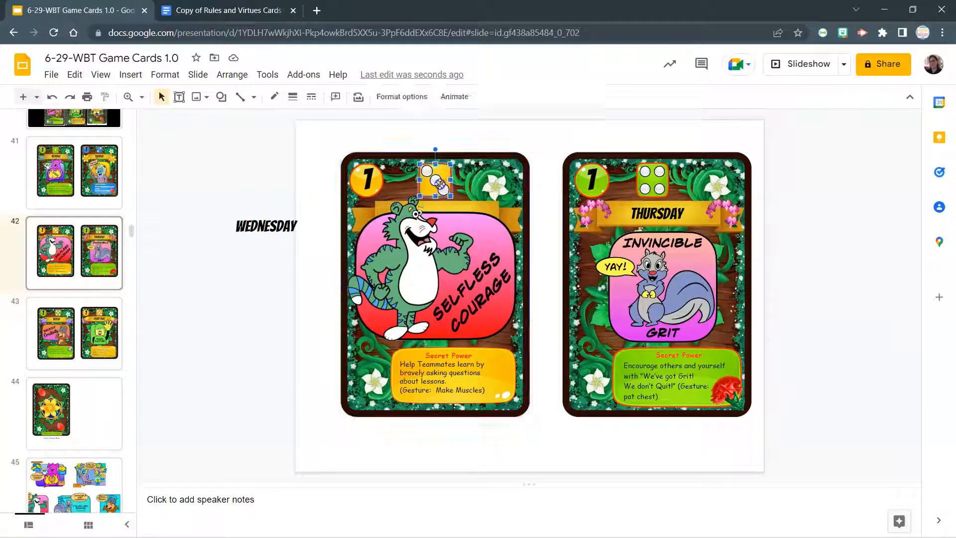
{"action": "left_click", "coordinate": [499, 184]}
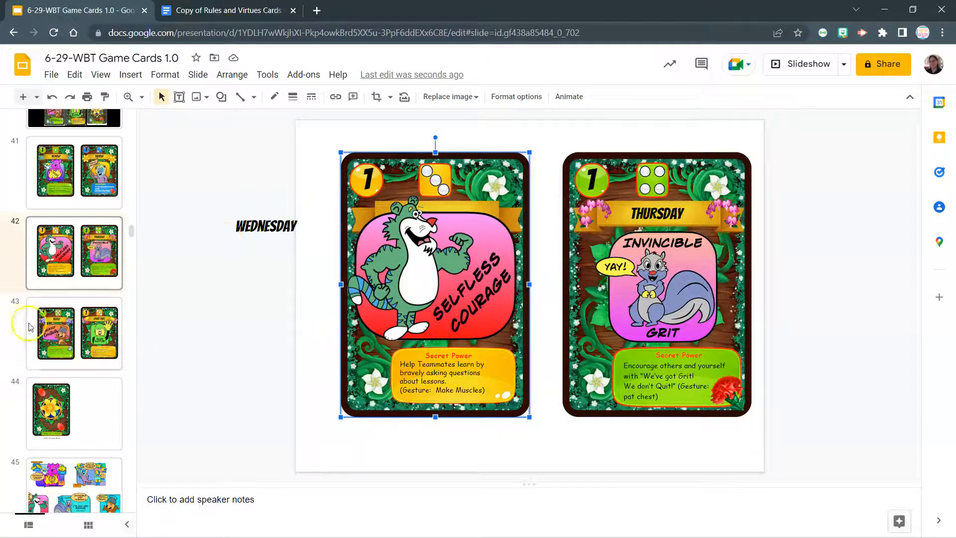
{"action": "left_click_drag", "start_coordinate": [132, 234], "coordinate": [134, 316]}
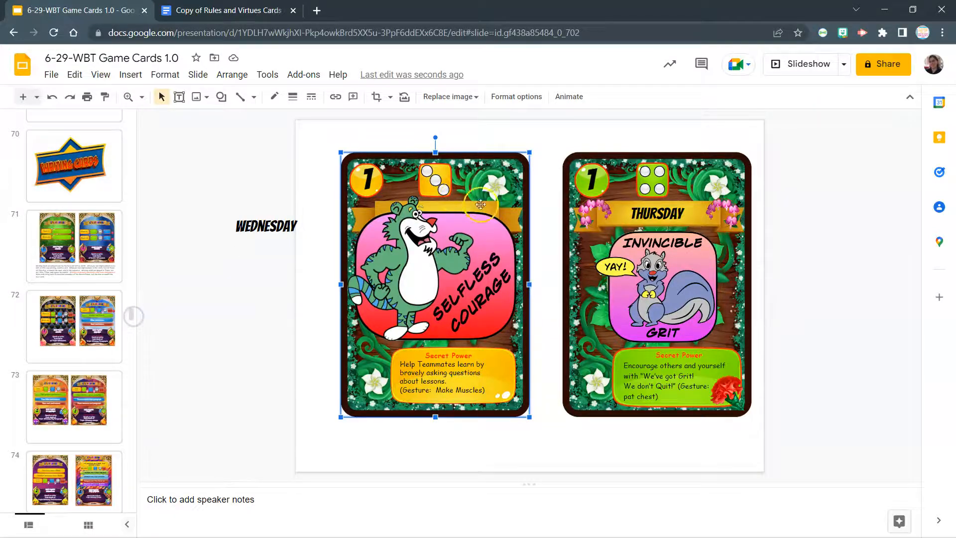
Step: Move the three-dot die to the tiger card's upper-right corner so it covers the white flower
{"action": "left_click", "coordinate": [433, 188]}
{"action": "left_click_drag", "start_coordinate": [434, 188], "coordinate": [493, 188]}
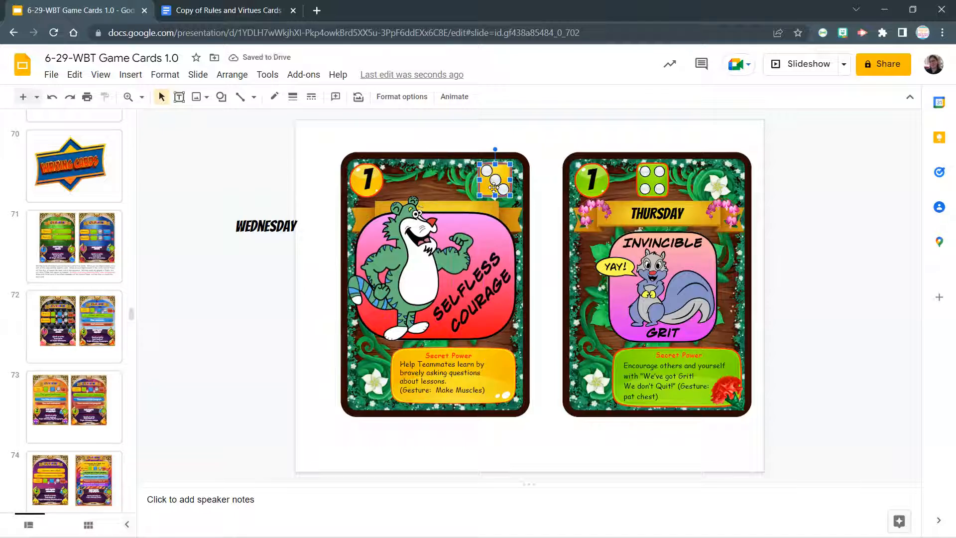
{"action": "left_click", "coordinate": [322, 296]}
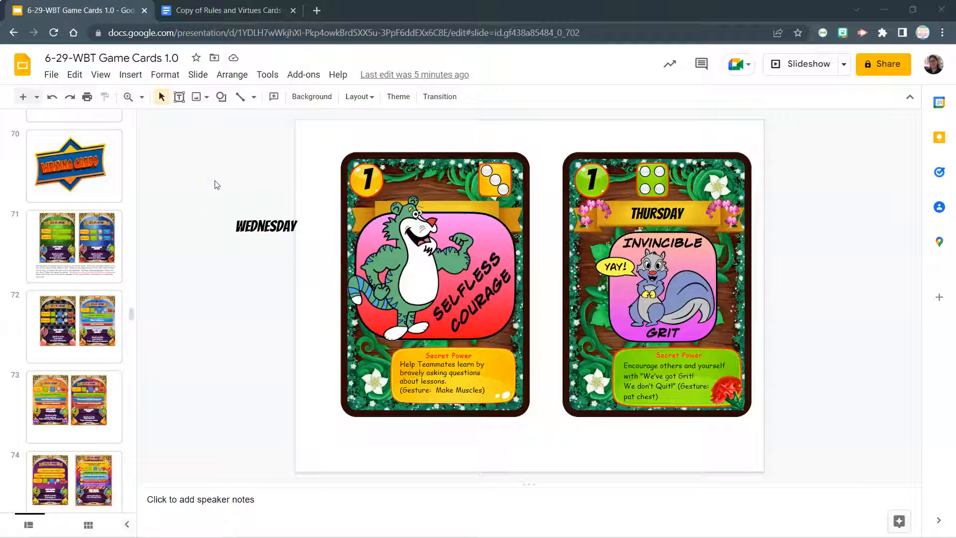
{"action": "left_click", "coordinate": [52, 76]}
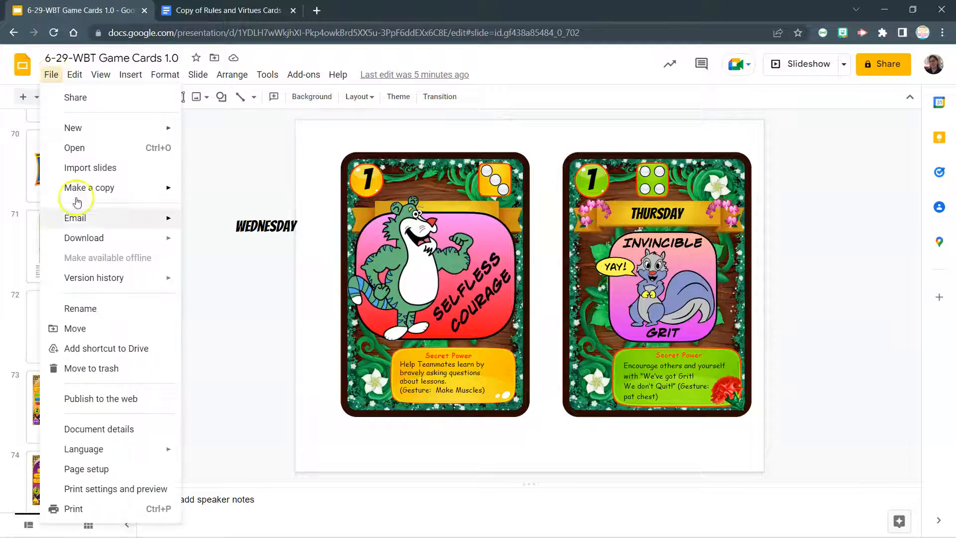
{"action": "mouse_move", "coordinate": [139, 246]}
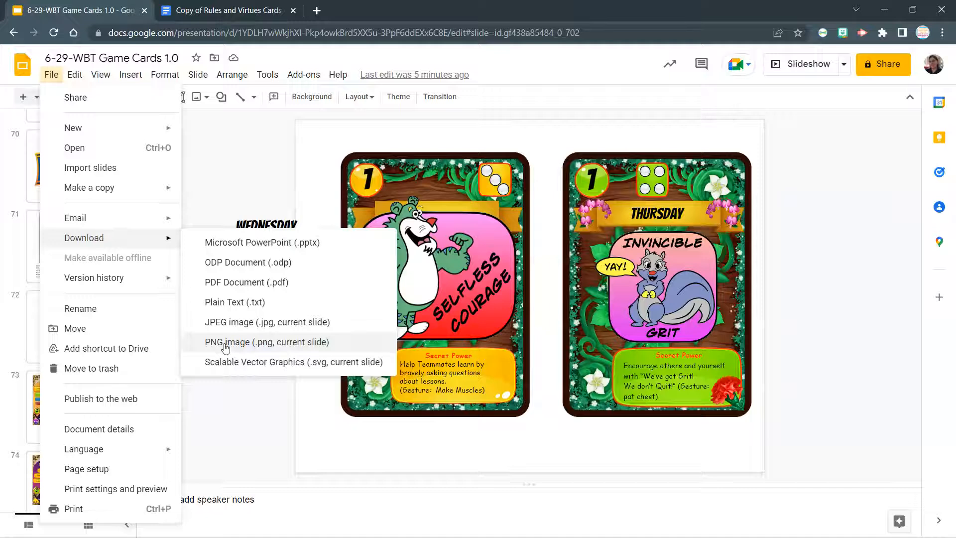
{"action": "left_click", "coordinate": [585, 518]}
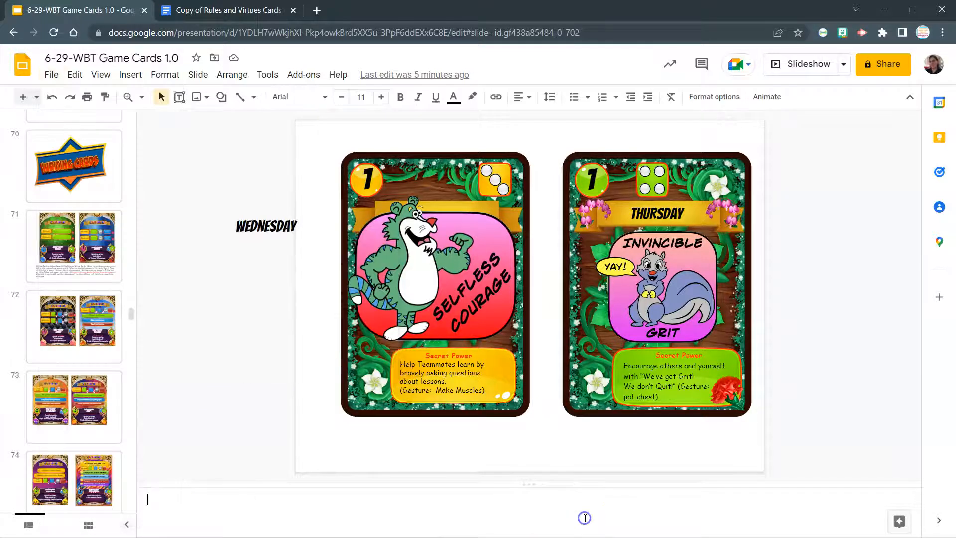
Step: Switch to Snipping Tool and capture a rectangular snip of the whole Selfless Courage tiger card
{"action": "mouse_move", "coordinate": [592, 529]}
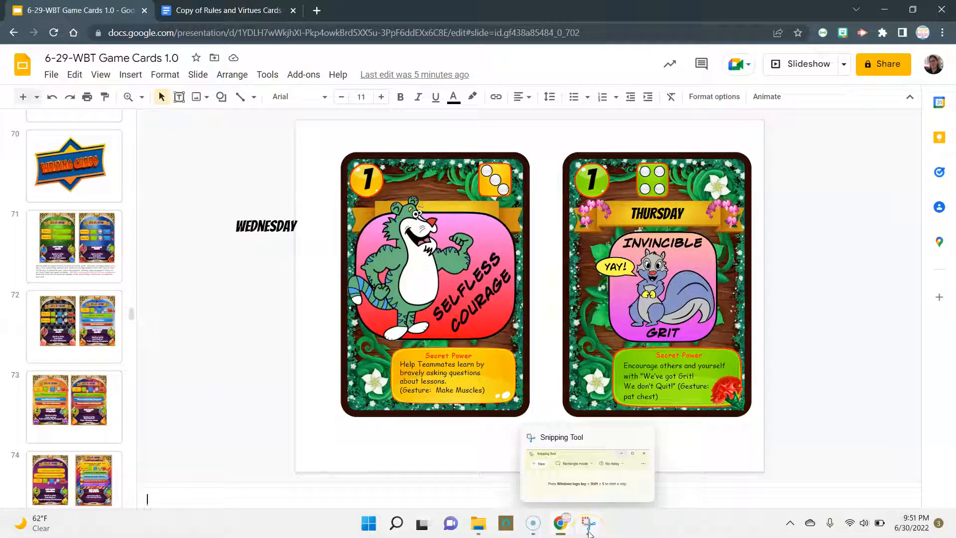
{"action": "left_click", "coordinate": [590, 532]}
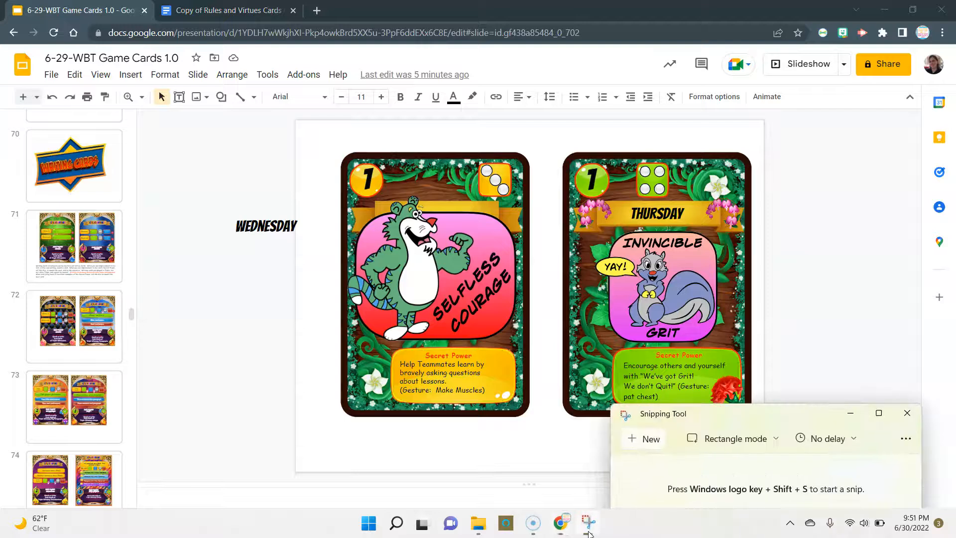
{"action": "left_click", "coordinate": [646, 440]}
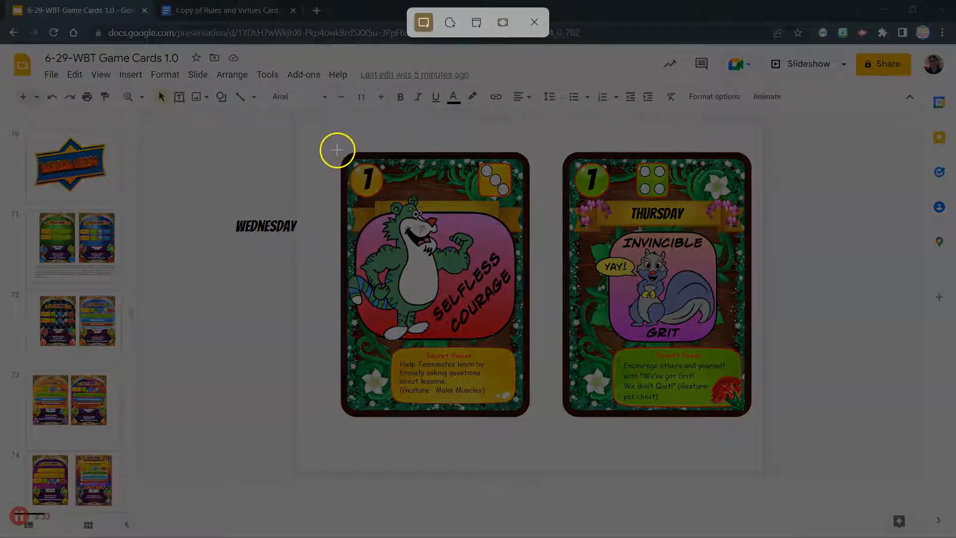
{"action": "left_click_drag", "start_coordinate": [337, 149], "coordinate": [529, 415]}
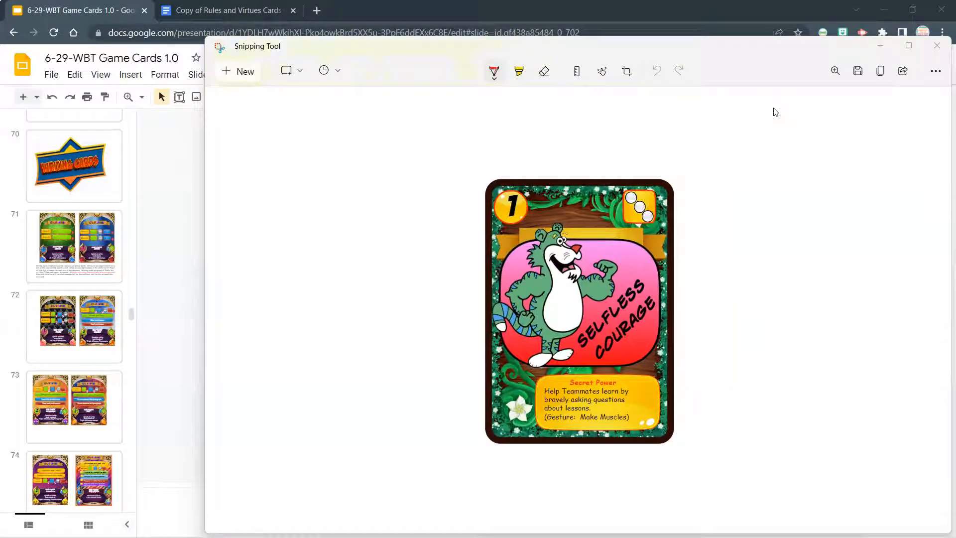
Step: Save the snip as a PNG named selflesscourgecard in the Pictures folder and minimize Snipping Tool
{"action": "left_click", "coordinate": [858, 75]}
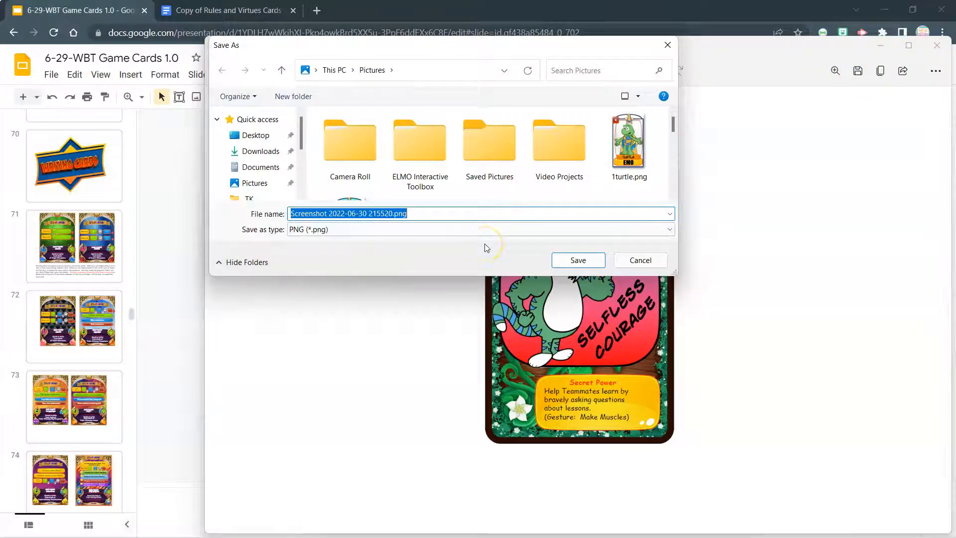
{"action": "type", "text": "self"}
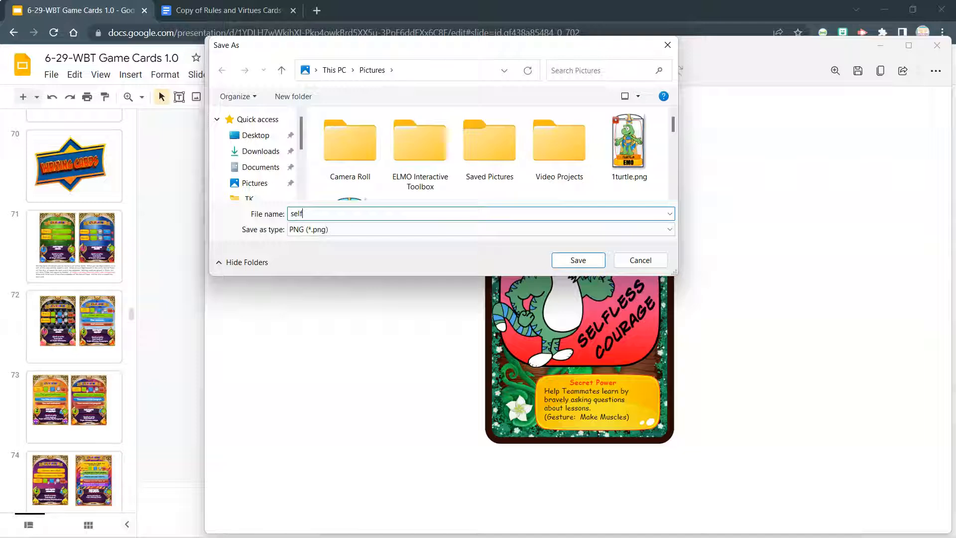
{"action": "type", "text": "lesscourgecard"}
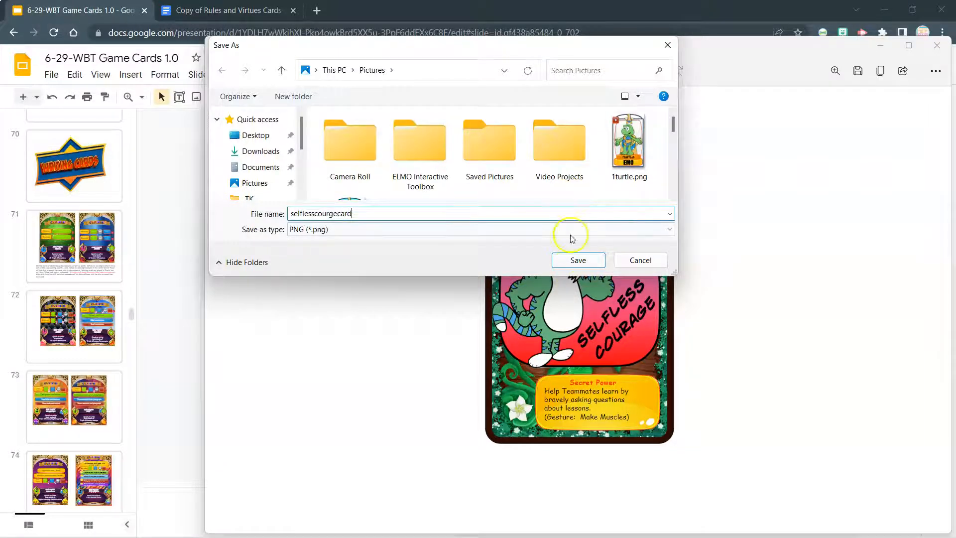
{"action": "left_click", "coordinate": [576, 260]}
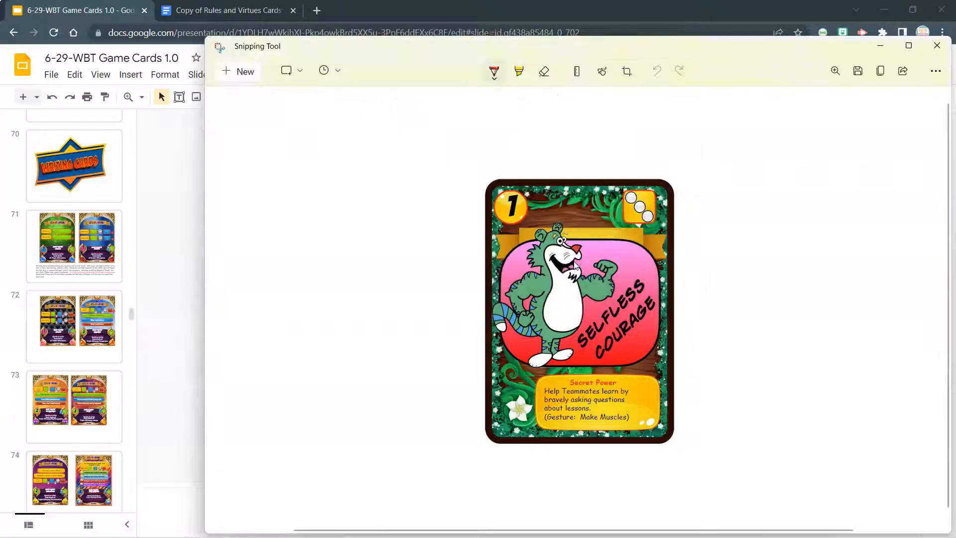
{"action": "left_click", "coordinate": [881, 46]}
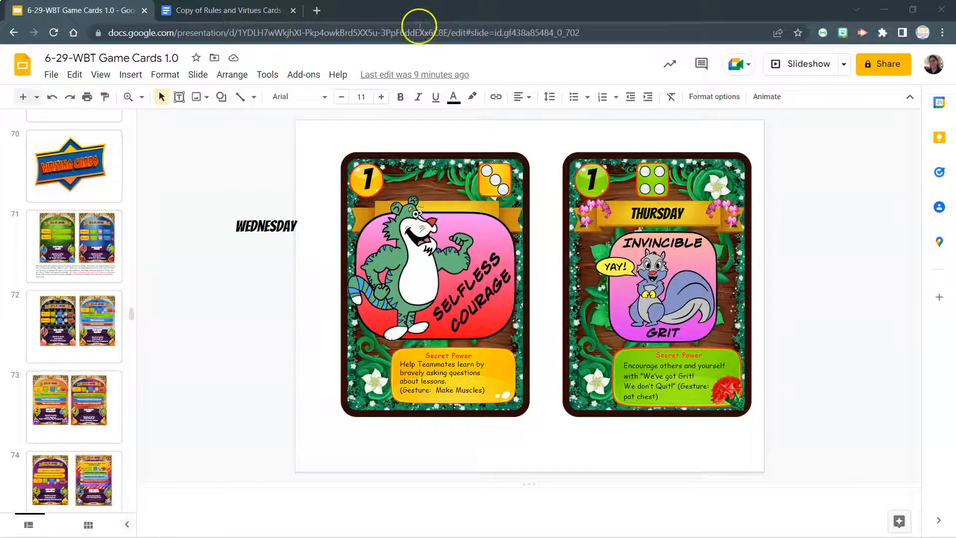
Step: Browse the other card designs, viewing slide 65 with the Butterfly Dragon and slide 50 with the Rainbow Pup cards
{"action": "left_click_drag", "start_coordinate": [133, 318], "coordinate": [133, 312]}
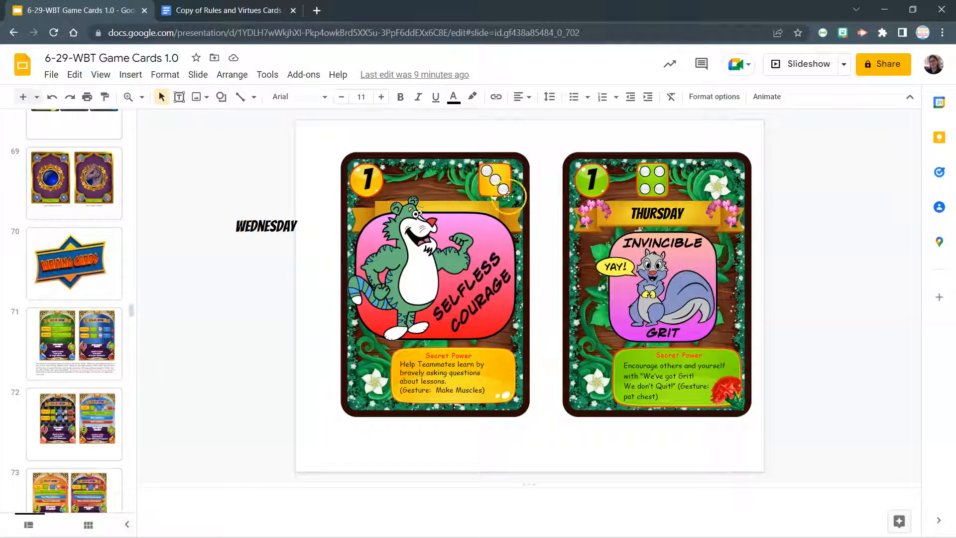
{"action": "left_click_drag", "start_coordinate": [130, 314], "coordinate": [131, 299]}
{"action": "left_click", "coordinate": [42, 200]}
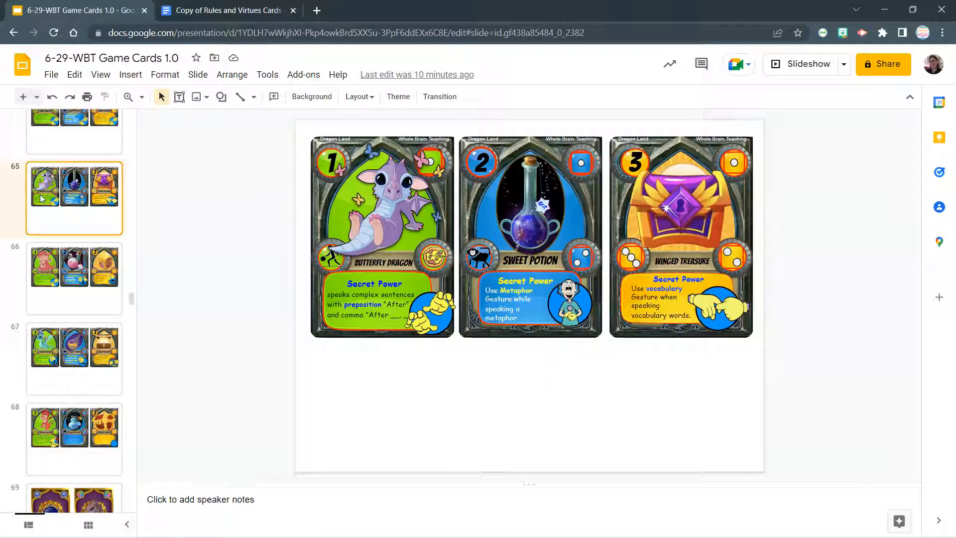
{"action": "scroll", "coordinate": [42, 199], "scroll_direction": "up", "scroll_amount": 2}
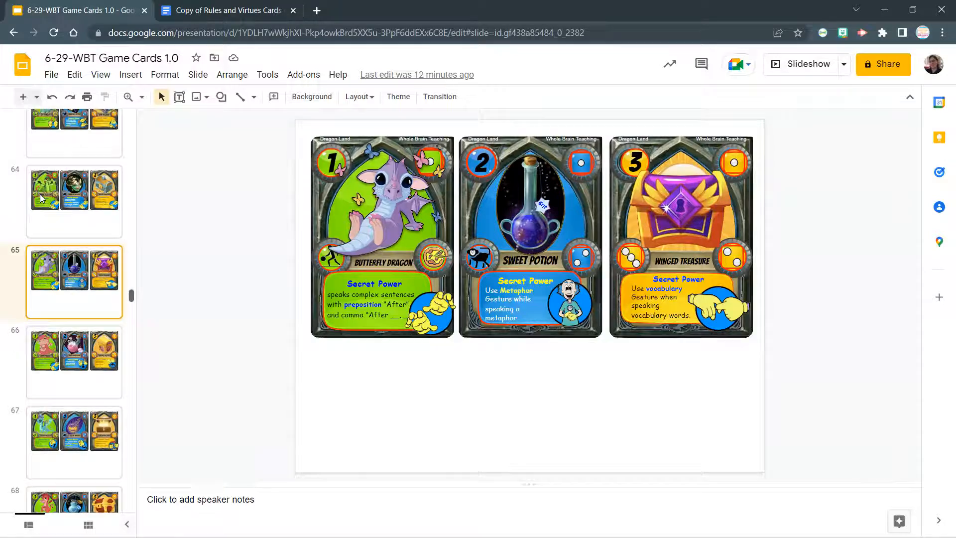
{"action": "left_click_drag", "start_coordinate": [131, 295], "coordinate": [131, 254]}
{"action": "left_click", "coordinate": [85, 254]}
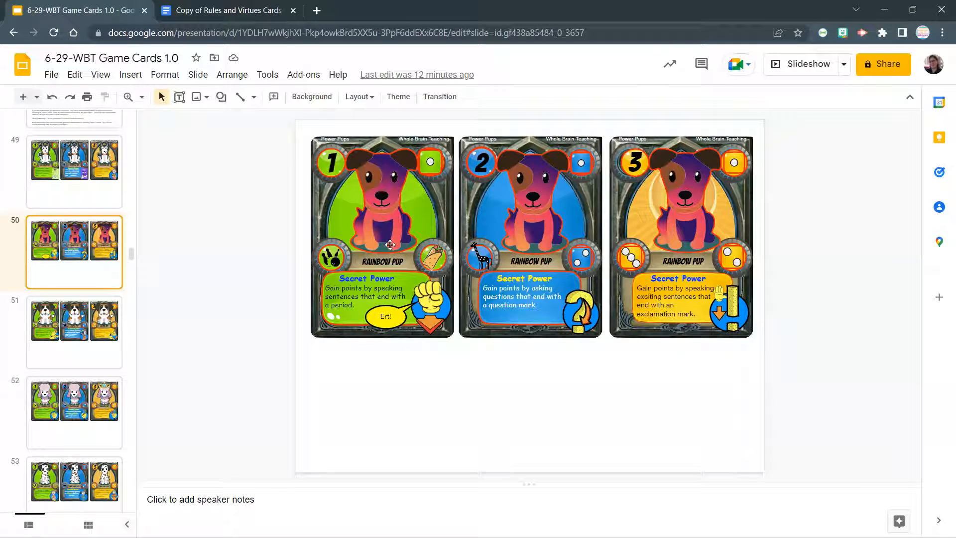
{"action": "left_click", "coordinate": [329, 138]}
{"action": "left_click", "coordinate": [331, 169]}
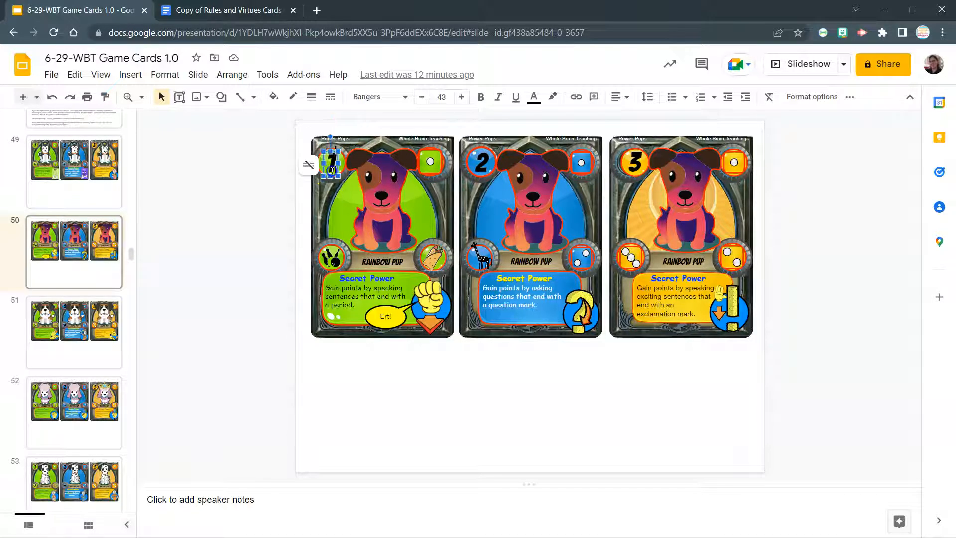
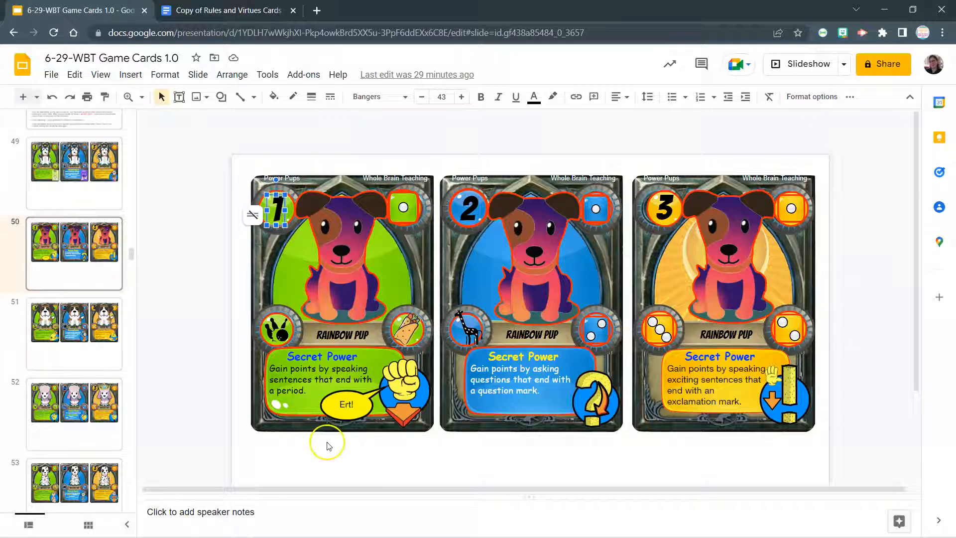
{"action": "left_click", "coordinate": [325, 460]}
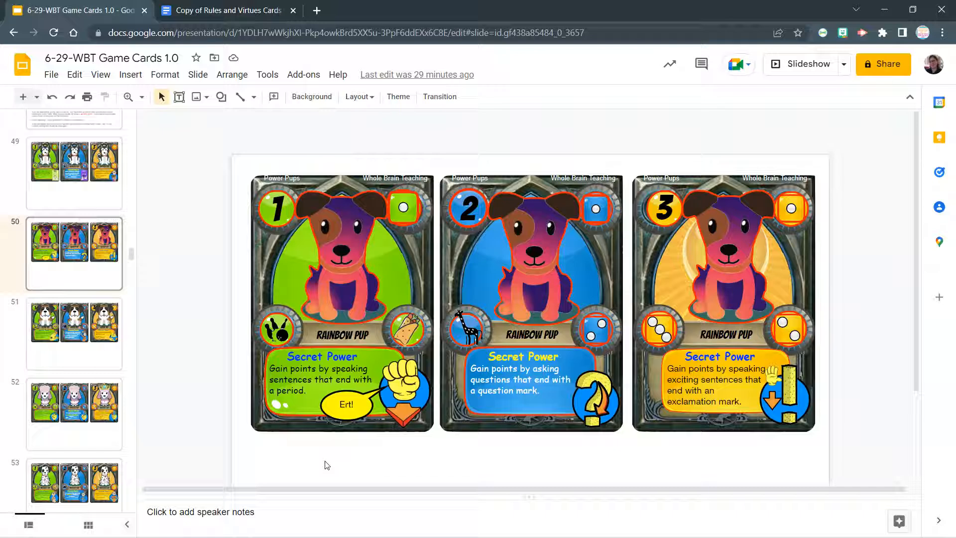
Step: Enlarge the page to 125% and shrink the speaker notes area so all three Rainbow Pup cards fit fully on screen
{"action": "key", "text": "ctrl+plus"}
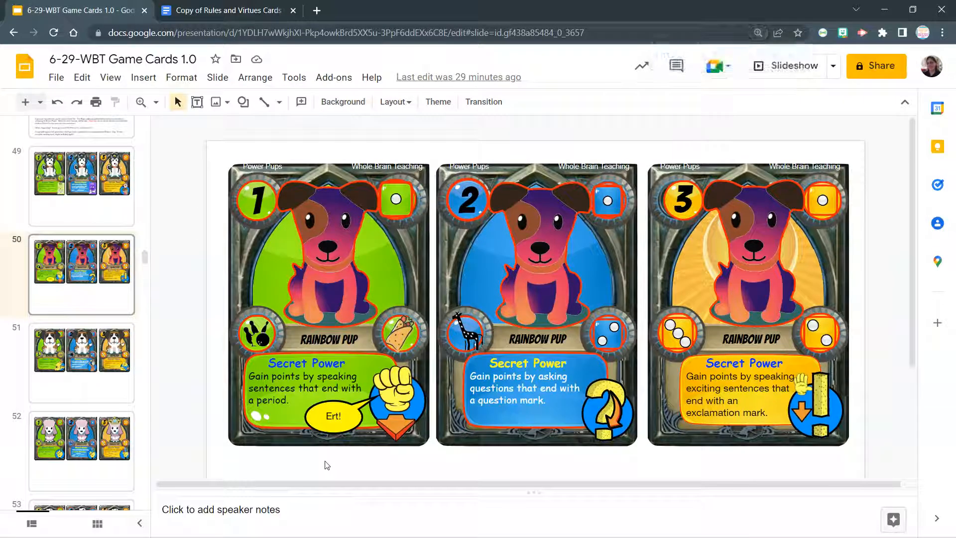
{"action": "key", "text": "ctrl+plus"}
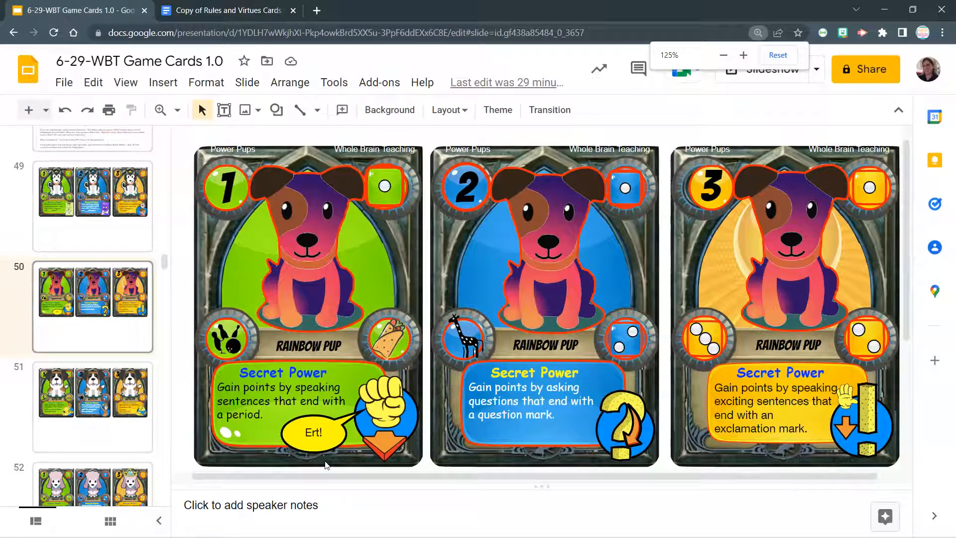
{"action": "left_click", "coordinate": [394, 461]}
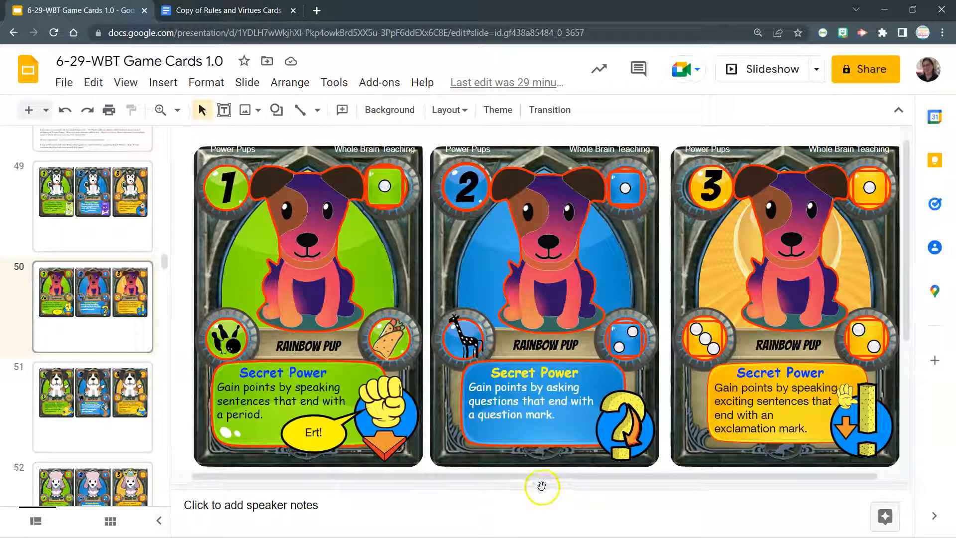
{"action": "left_click_drag", "start_coordinate": [542, 487], "coordinate": [545, 518]}
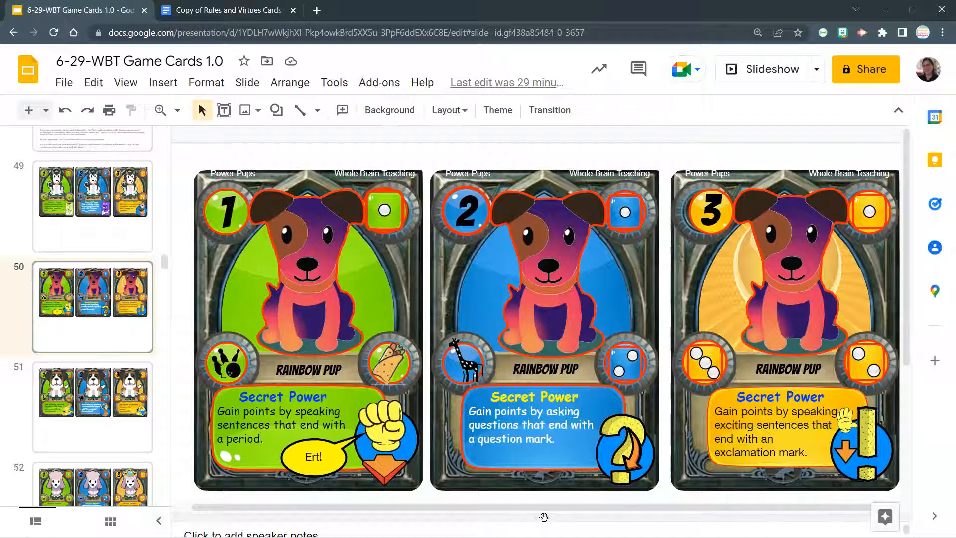
{"action": "key", "text": "ctrl+plus"}
{"action": "key", "text": "ctrl+plus"}
{"action": "key", "text": "ctrl+plus"}
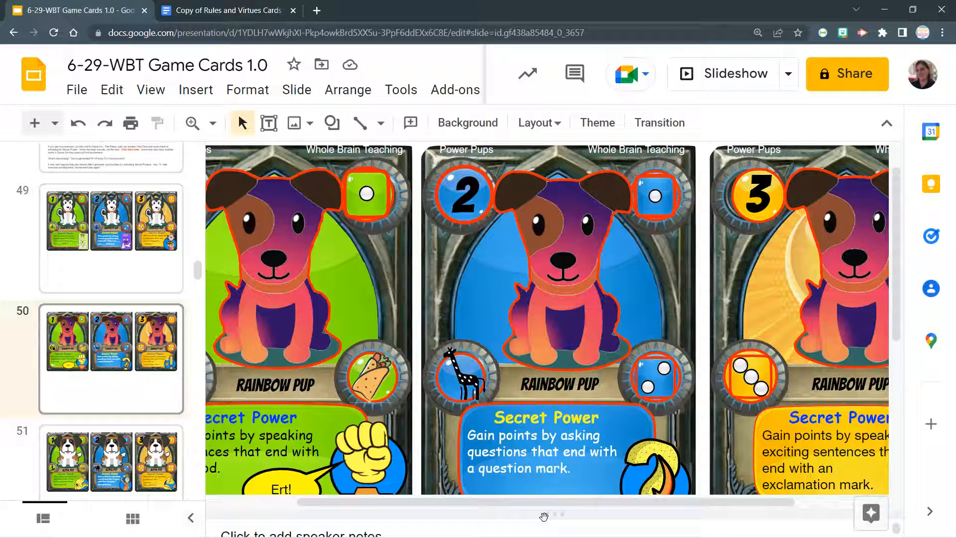
{"action": "key", "text": "ctrl+minus"}
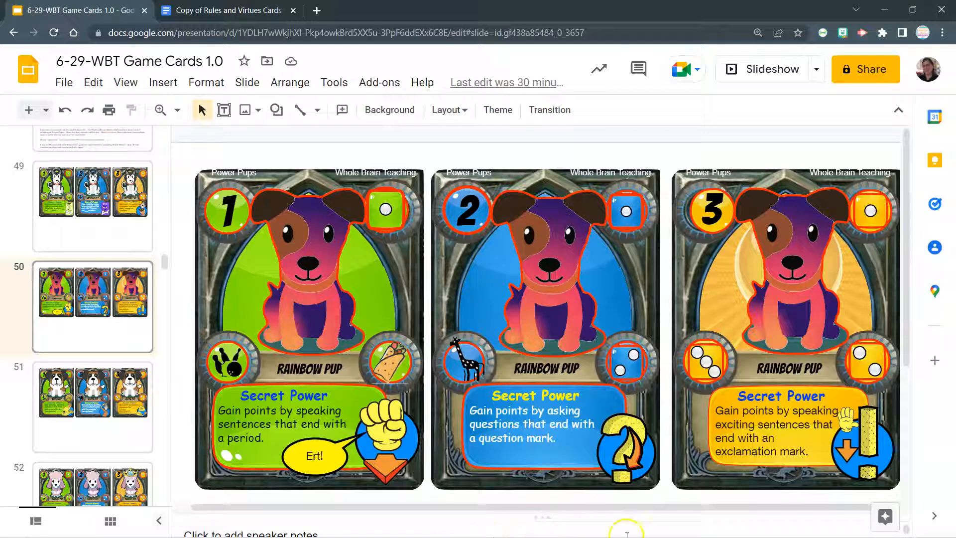
Step: Switch to Snipping Tool, capture a rectangular snip of the green Rainbow Pup card 1, and save it as PNG rainbowpup01 in Pictures
{"action": "mouse_move", "coordinate": [697, 537]}
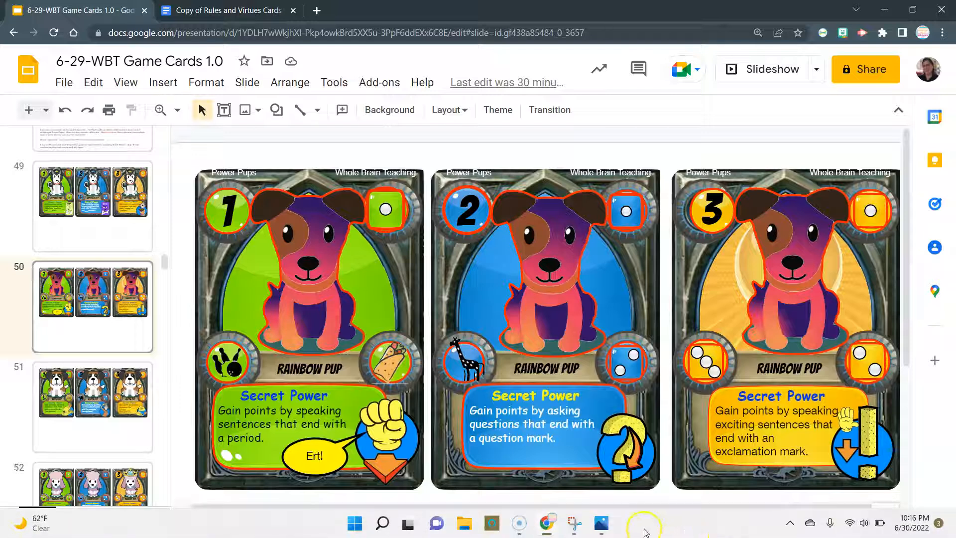
{"action": "left_click", "coordinate": [575, 523]}
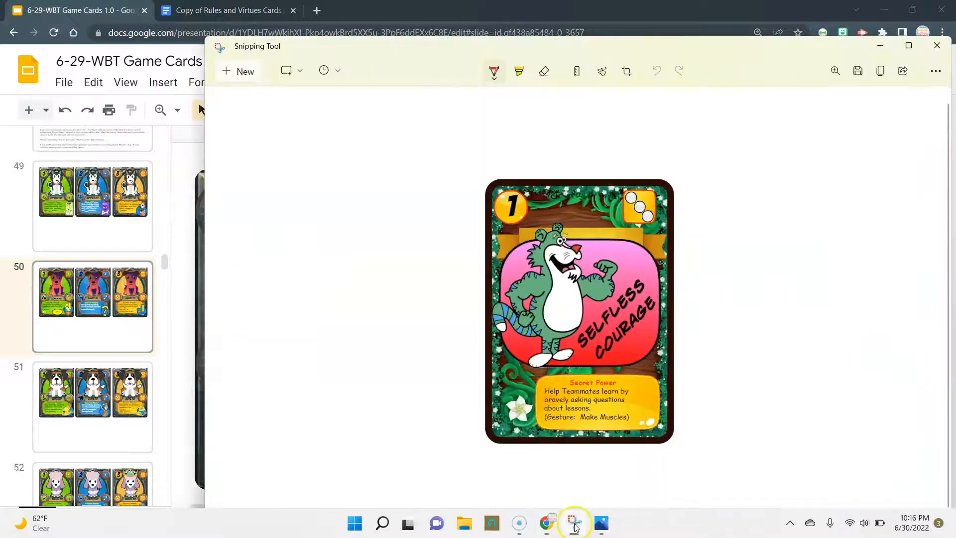
{"action": "left_click", "coordinate": [241, 74]}
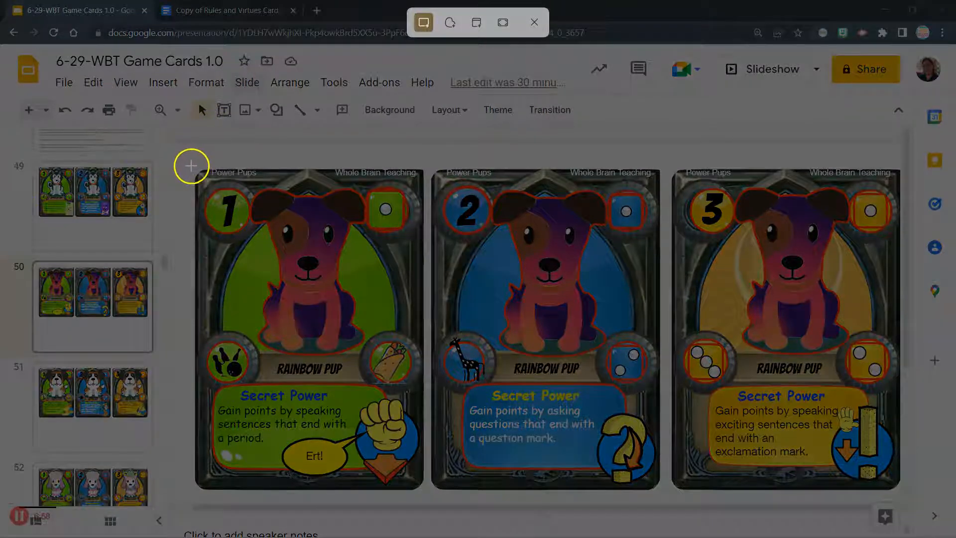
{"action": "left_click_drag", "start_coordinate": [191, 167], "coordinate": [422, 489]}
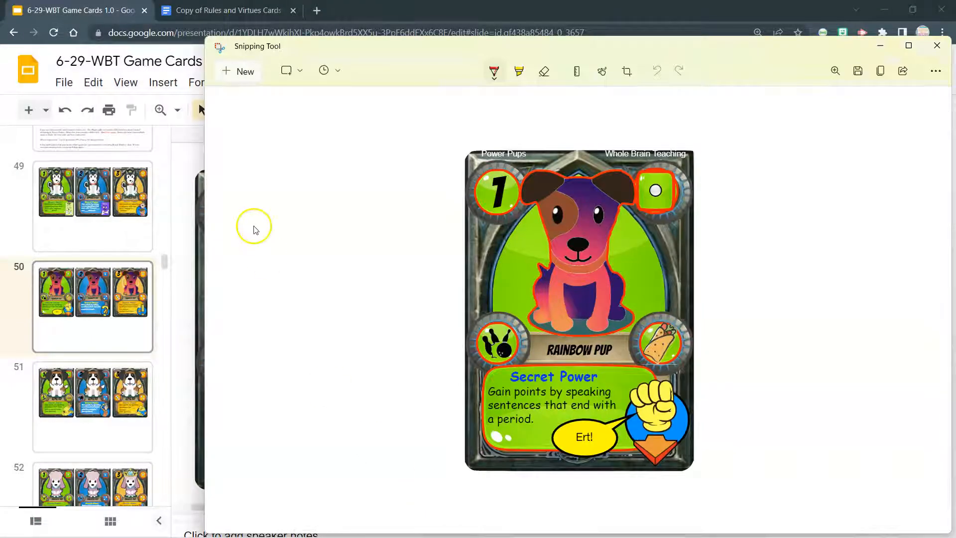
{"action": "left_click", "coordinate": [863, 78]}
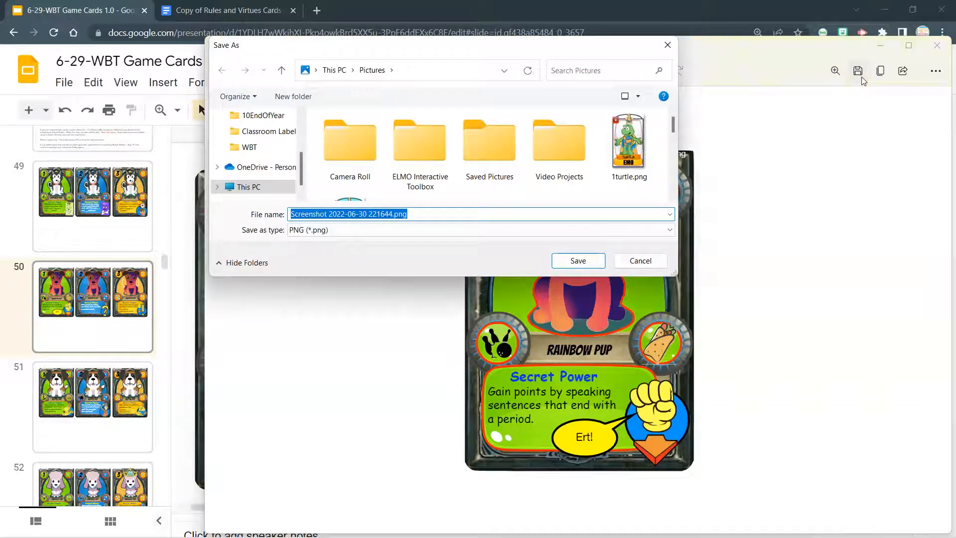
{"action": "type", "text": "rainbowpup"}
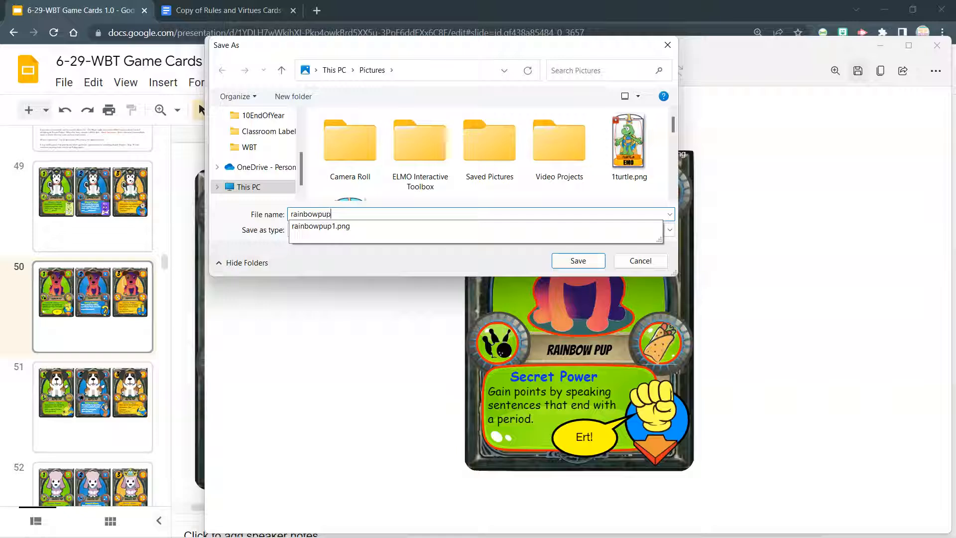
{"action": "type", "text": "01"}
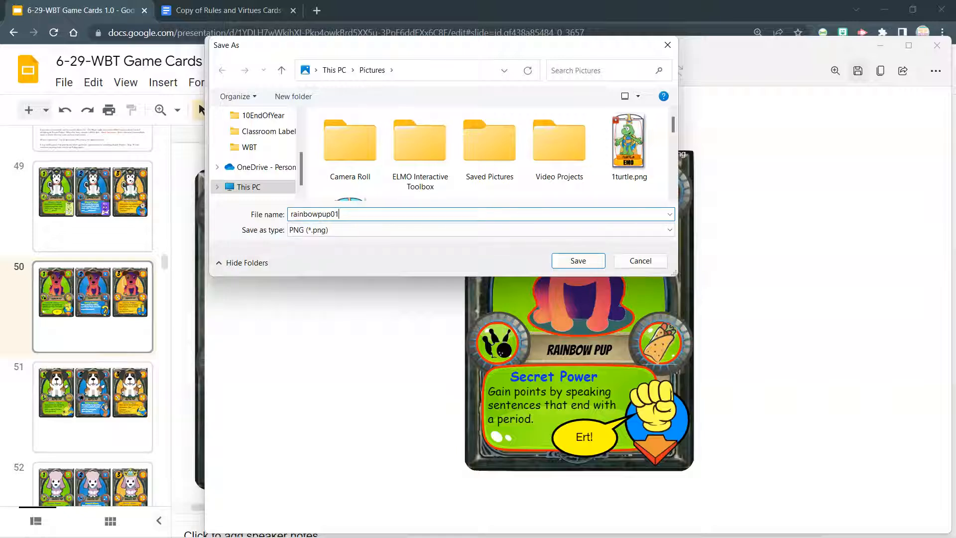
{"action": "left_click", "coordinate": [574, 264]}
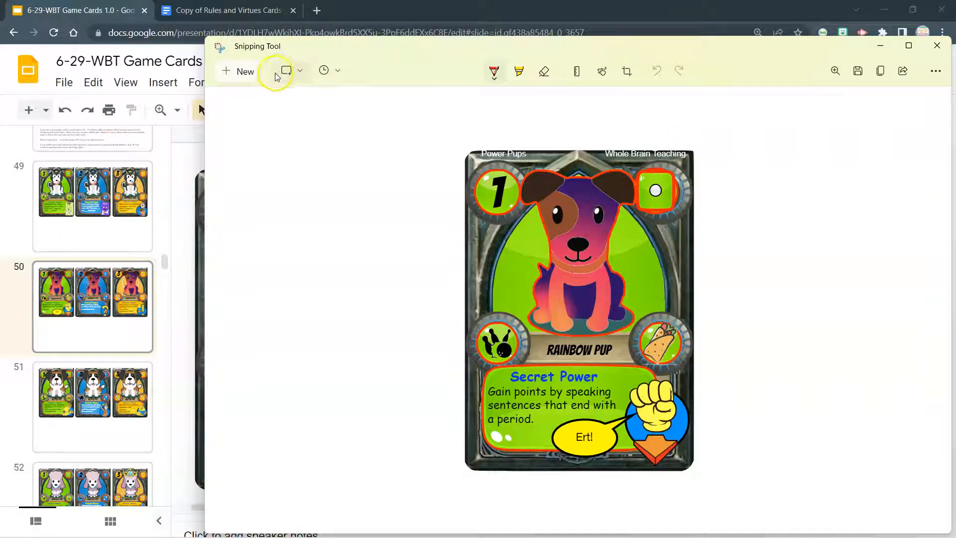
Step: Capture a new rectangular snip of the blue Rainbow Pup card 2 and save it as PNG rainbowpup02 in Pictures
{"action": "left_click", "coordinate": [238, 72]}
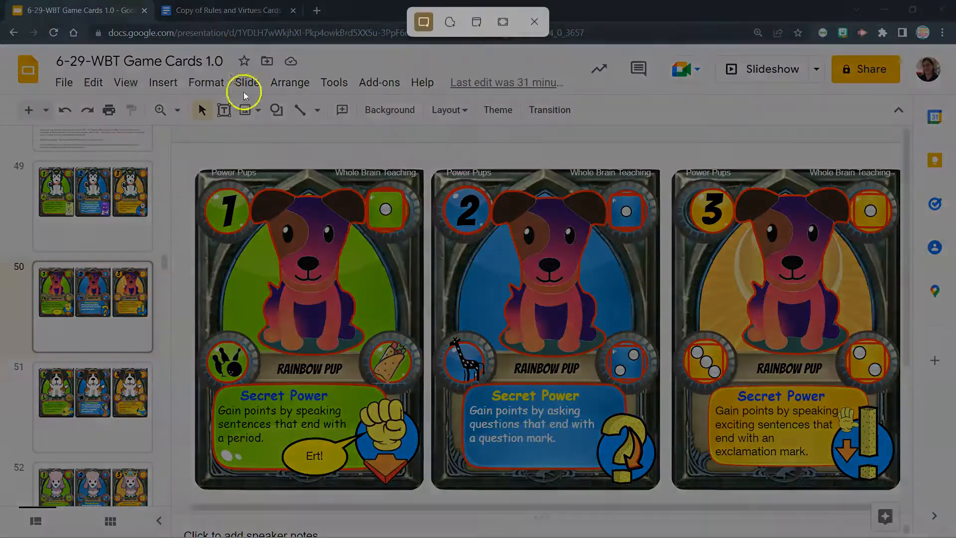
{"action": "left_click_drag", "start_coordinate": [431, 168], "coordinate": [660, 489]}
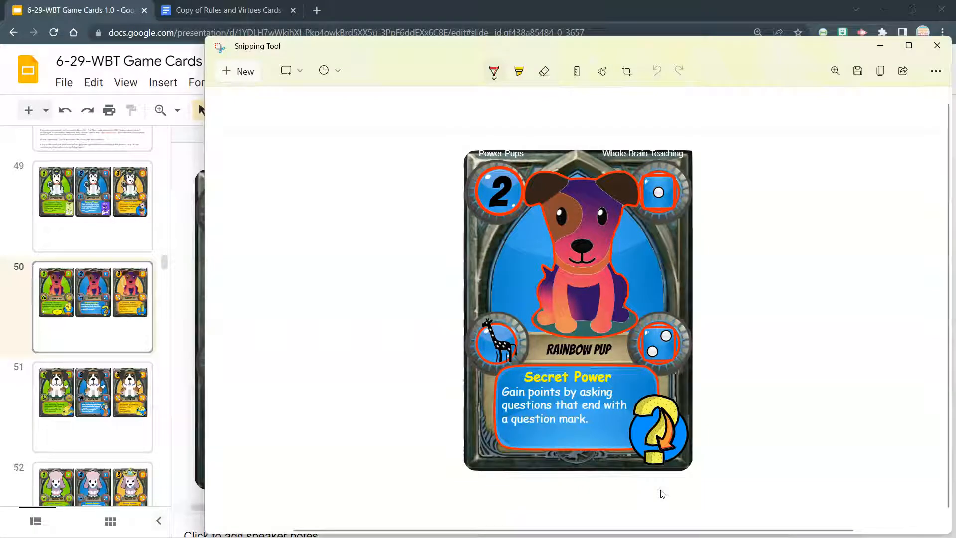
{"action": "left_click", "coordinate": [877, 265]}
{"action": "left_click", "coordinate": [858, 72]}
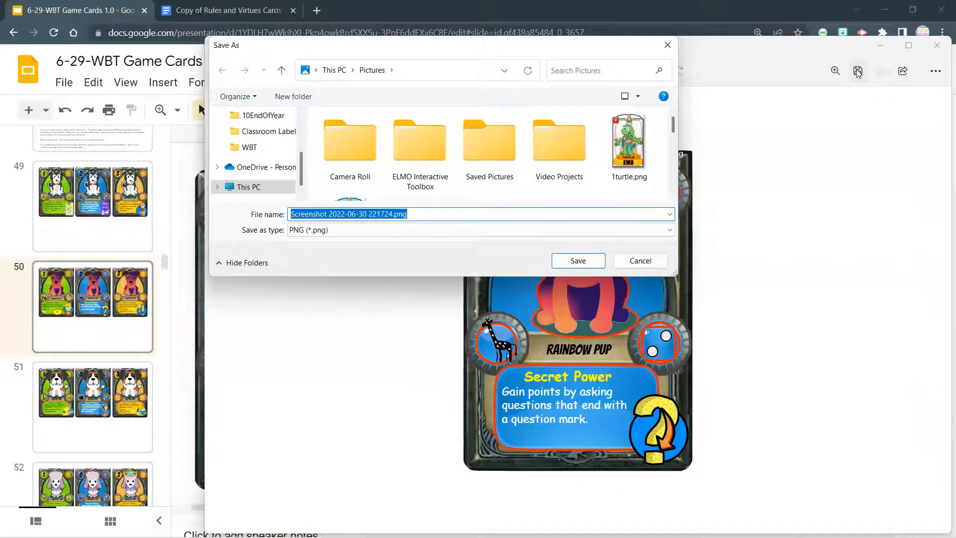
{"action": "type", "text": "rainbowp"}
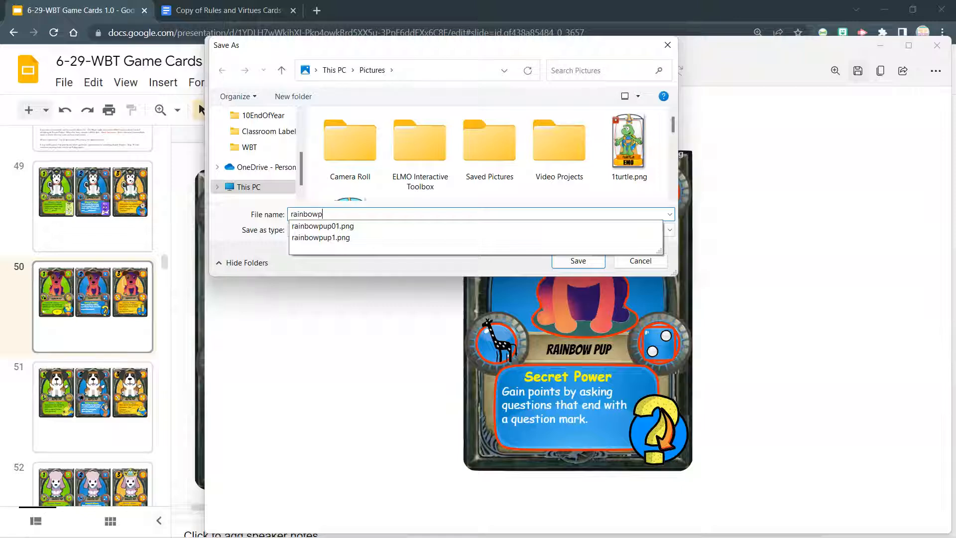
{"action": "type", "text": "up02"}
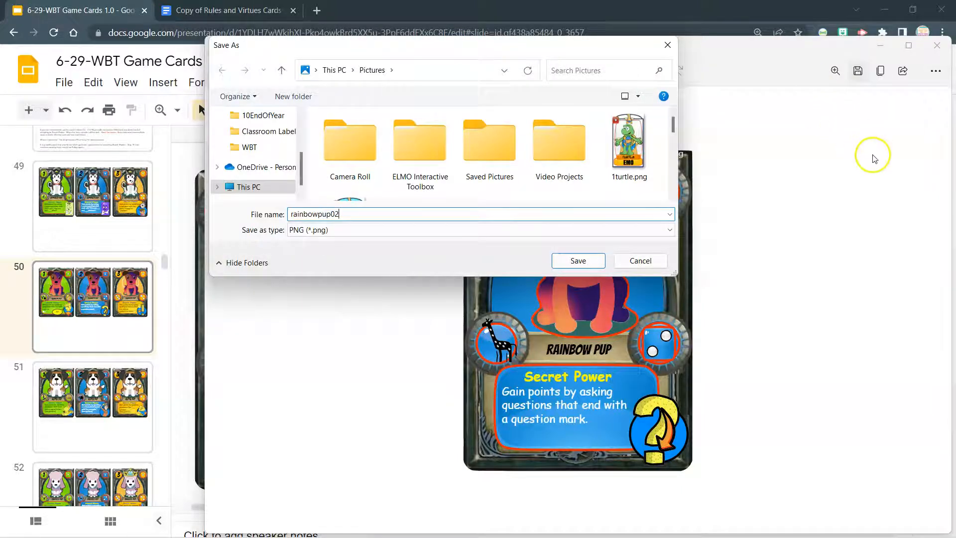
{"action": "left_click", "coordinate": [580, 261]}
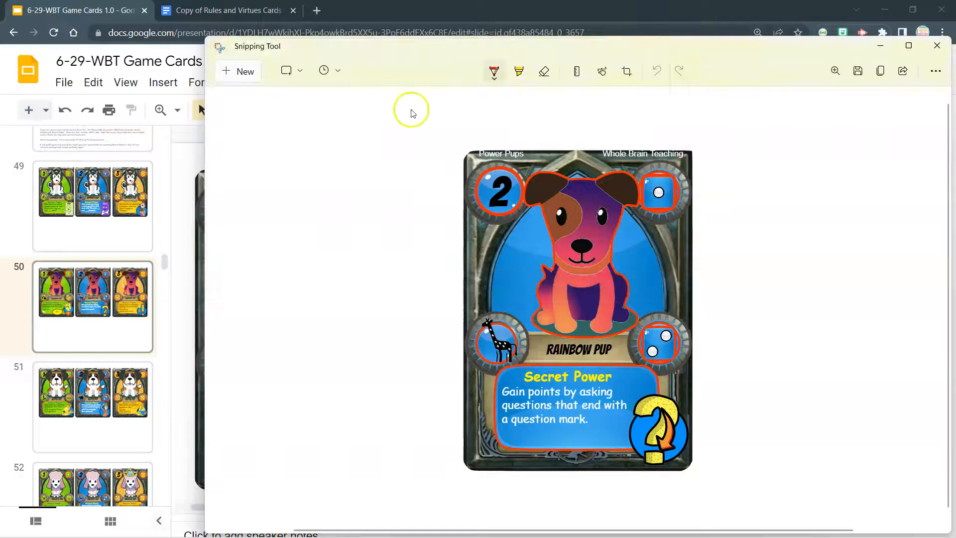
Step: Capture the yellow Rainbow Pup card 3 as a new snip, save it as PNG rainbowpup3 in Pictures, and minimize Snipping Tool
{"action": "left_click", "coordinate": [241, 71]}
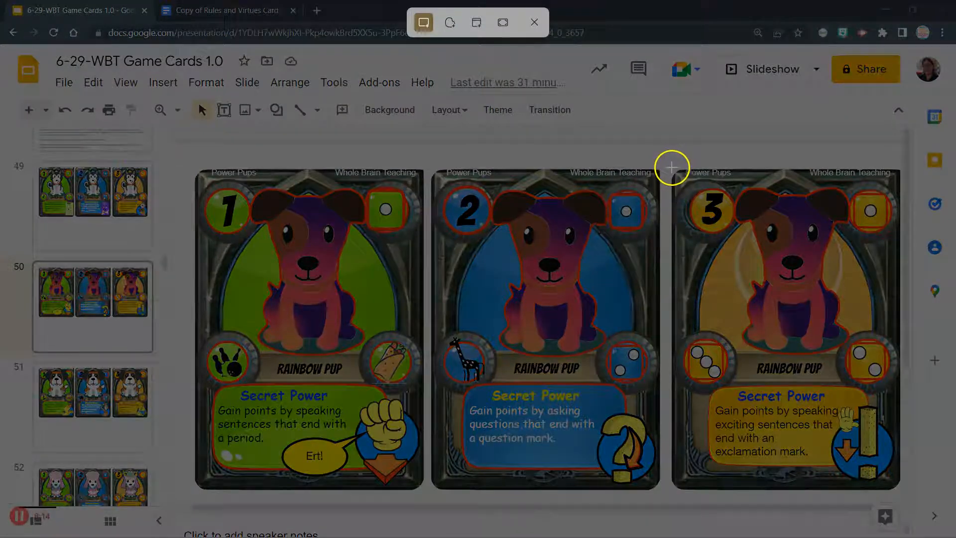
{"action": "left_click_drag", "start_coordinate": [672, 167], "coordinate": [901, 488]}
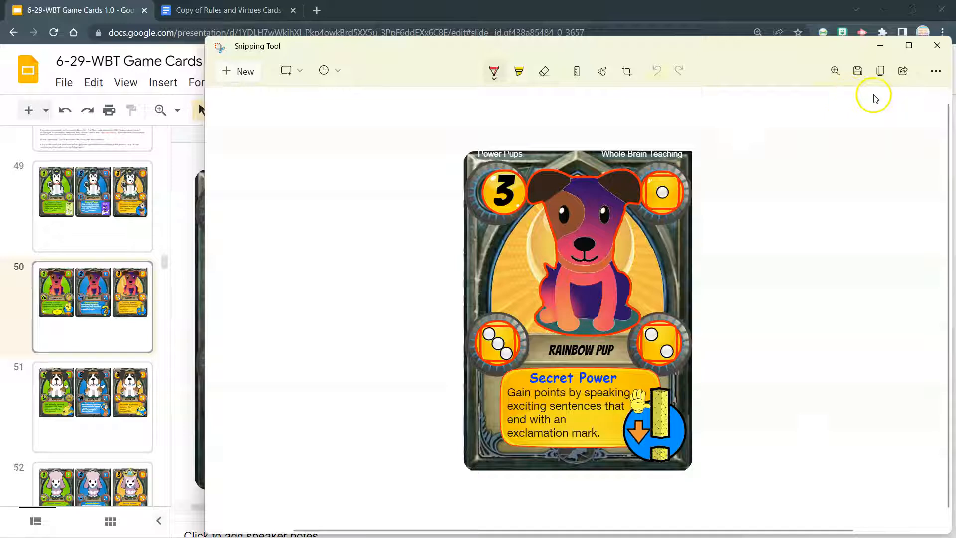
{"action": "left_click", "coordinate": [863, 73]}
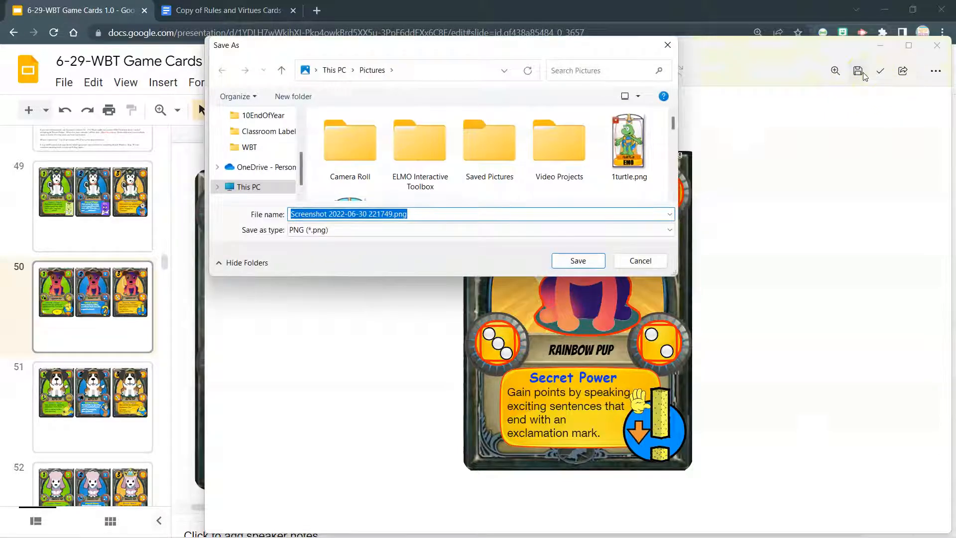
{"action": "type", "text": "rainbowp"}
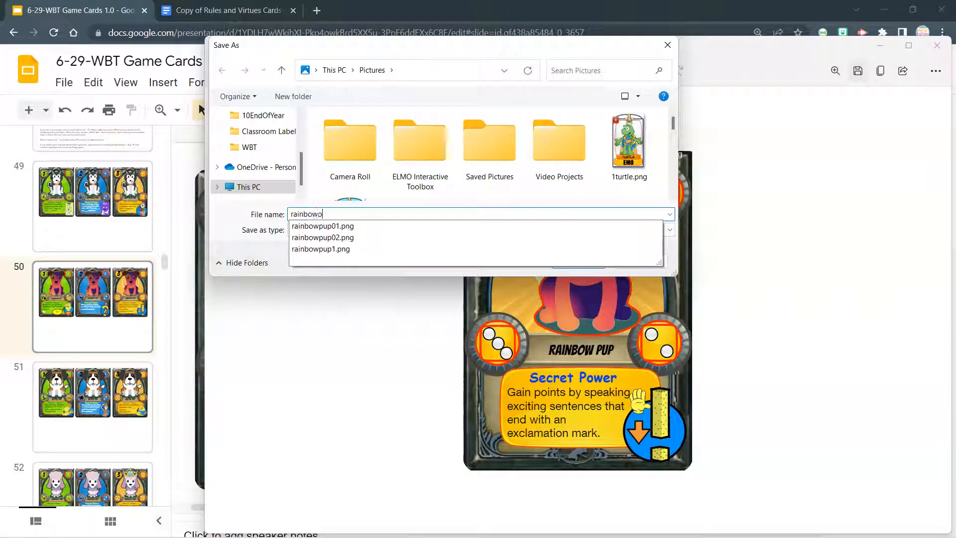
{"action": "type", "text": "up3"}
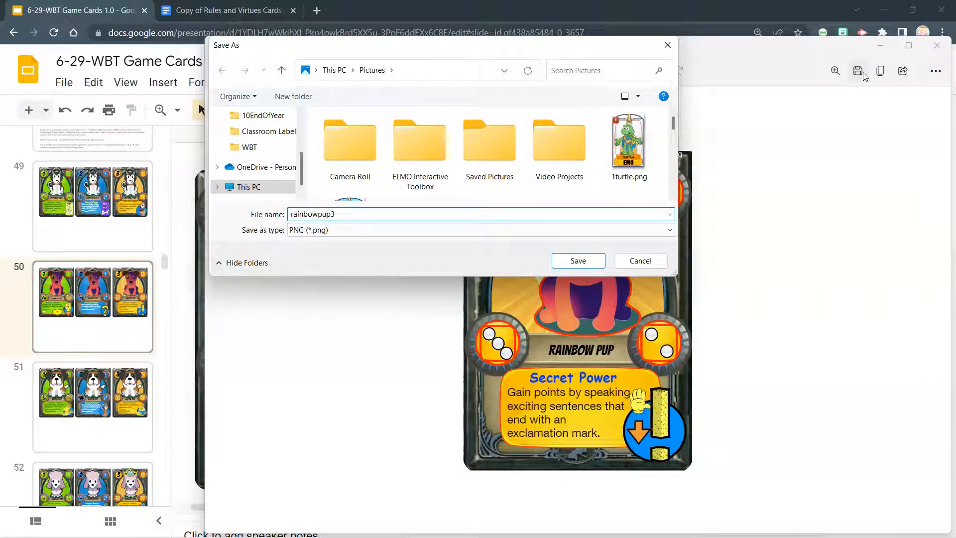
{"action": "left_click", "coordinate": [578, 260]}
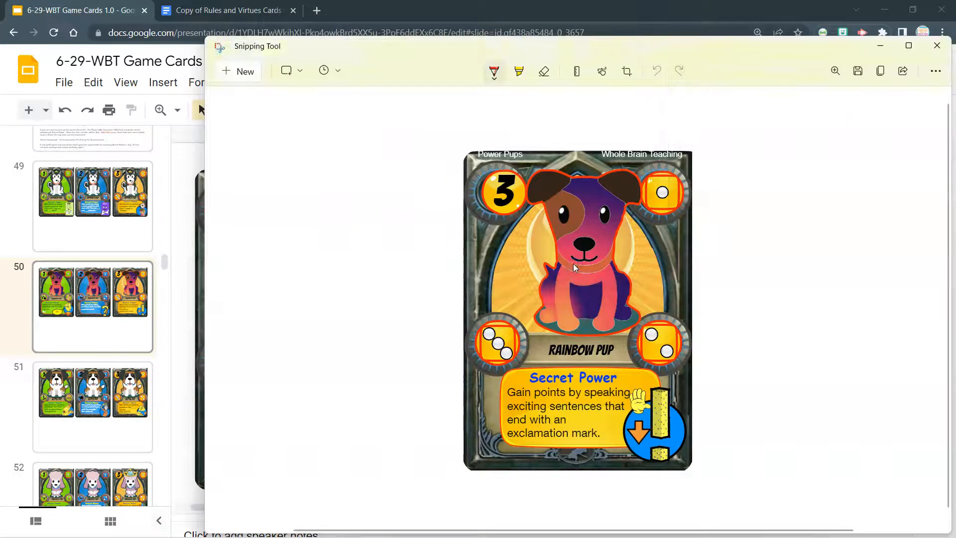
{"action": "left_click", "coordinate": [880, 46]}
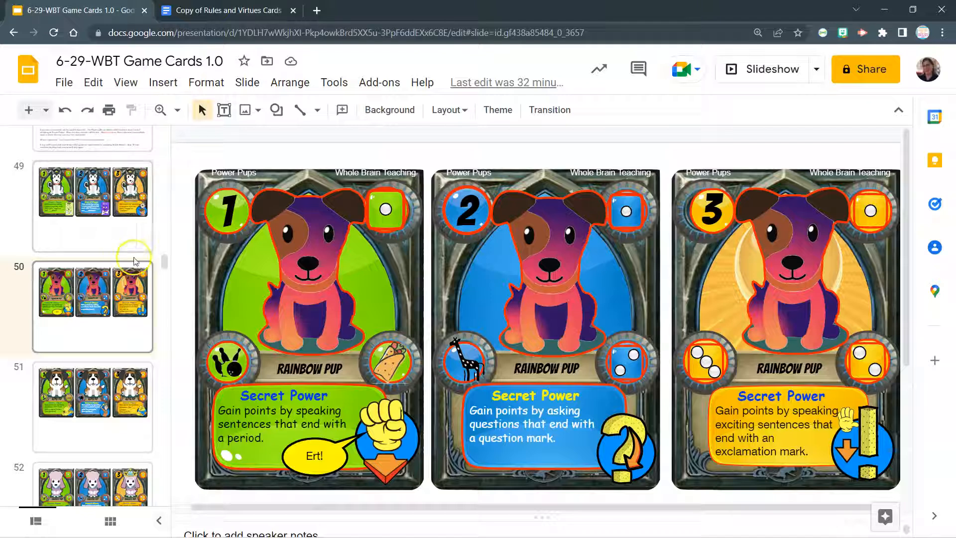
Step: Show the Game Card Downloads slide and switch to the Rules and Virtues Cards document in Google Docs, at the WBT Jewel Card Print Template page
{"action": "left_click_drag", "start_coordinate": [164, 266], "coordinate": [164, 149]}
{"action": "left_click", "coordinate": [105, 175]}
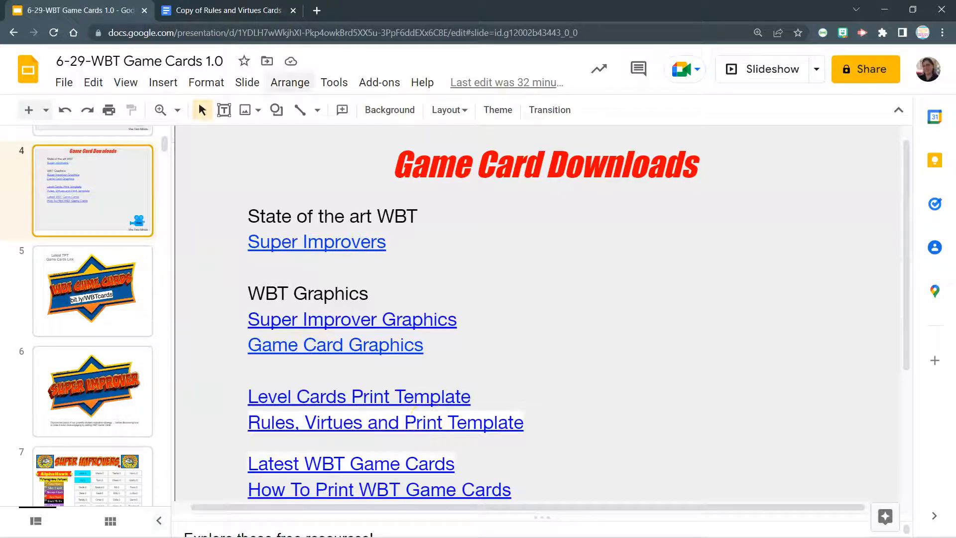
{"action": "left_click", "coordinate": [266, 9]}
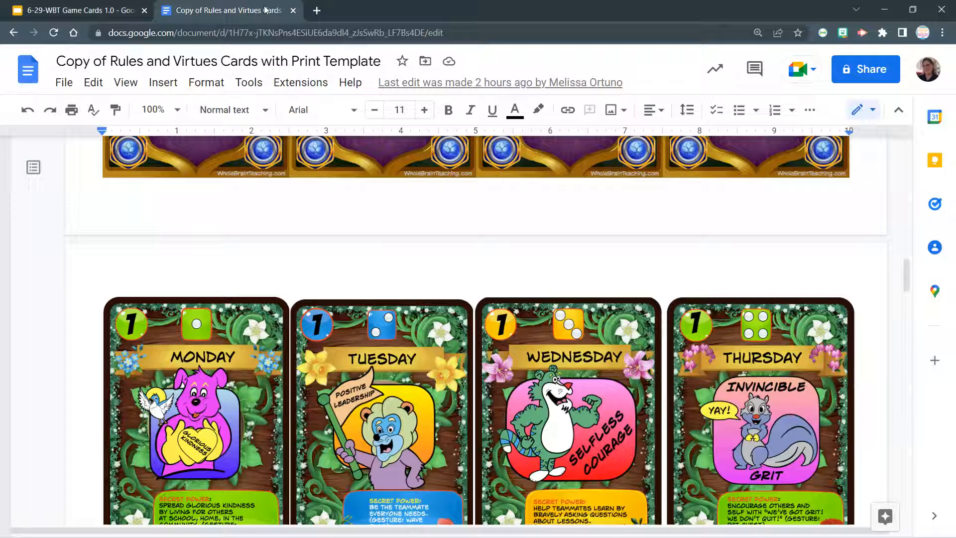
{"action": "left_click_drag", "start_coordinate": [904, 279], "coordinate": [925, 426]}
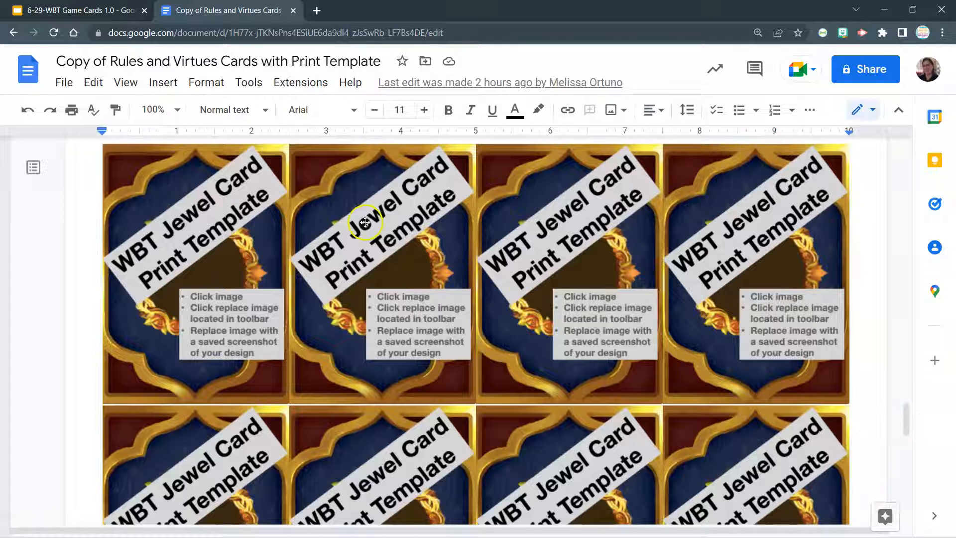
Step: Replace the first template card in the upper row with selflesscourgecard.png uploaded from the computer's Pictures folder
{"action": "left_click", "coordinate": [198, 229]}
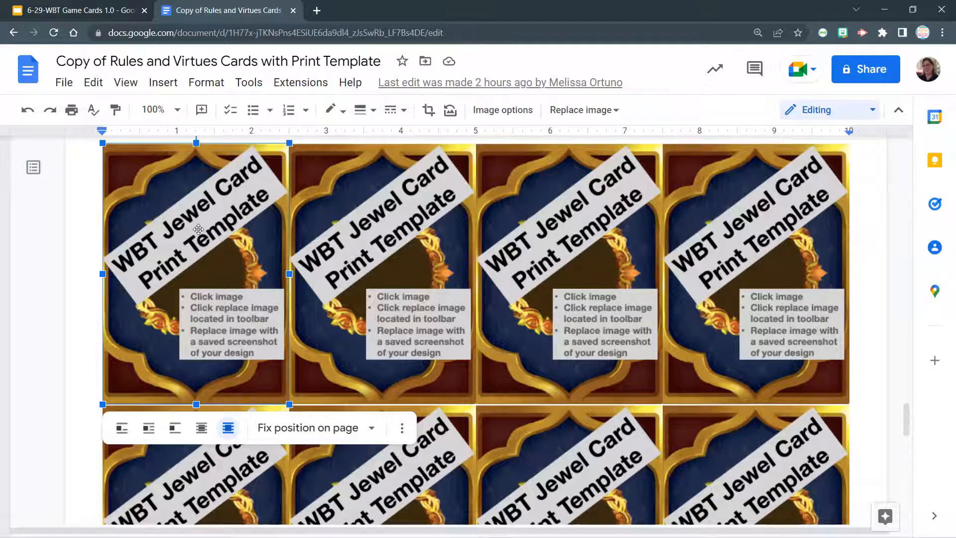
{"action": "left_click", "coordinate": [584, 111]}
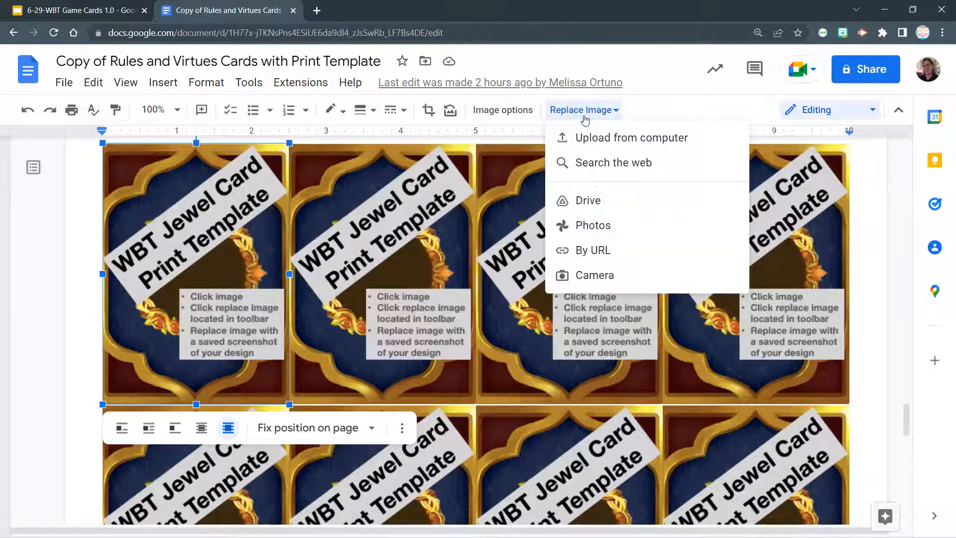
{"action": "left_click", "coordinate": [598, 140]}
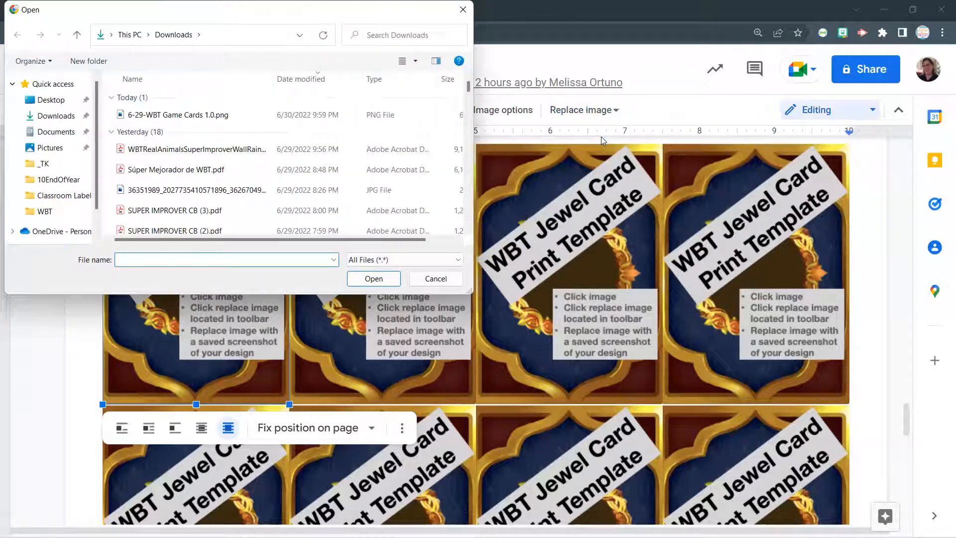
{"action": "left_click", "coordinate": [49, 148]}
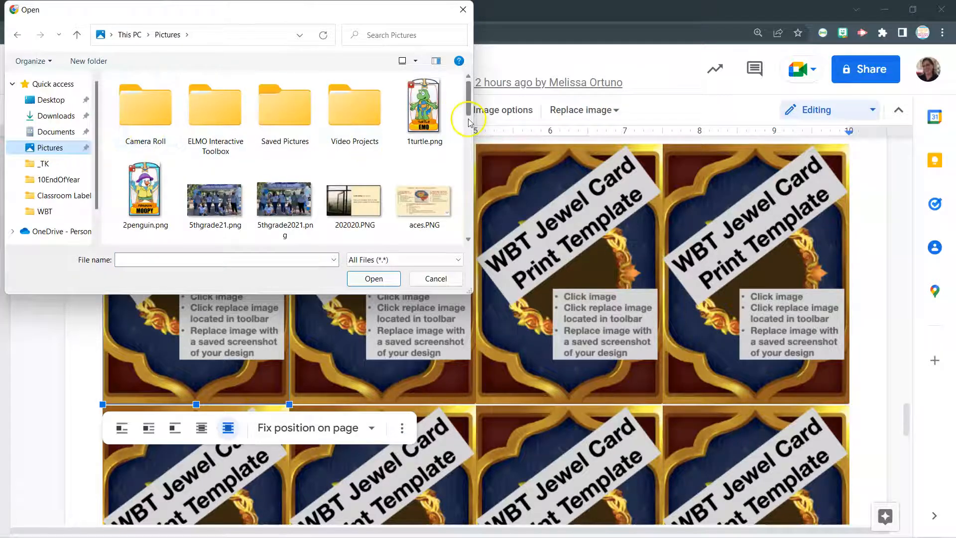
{"action": "left_click_drag", "start_coordinate": [467, 98], "coordinate": [469, 187]}
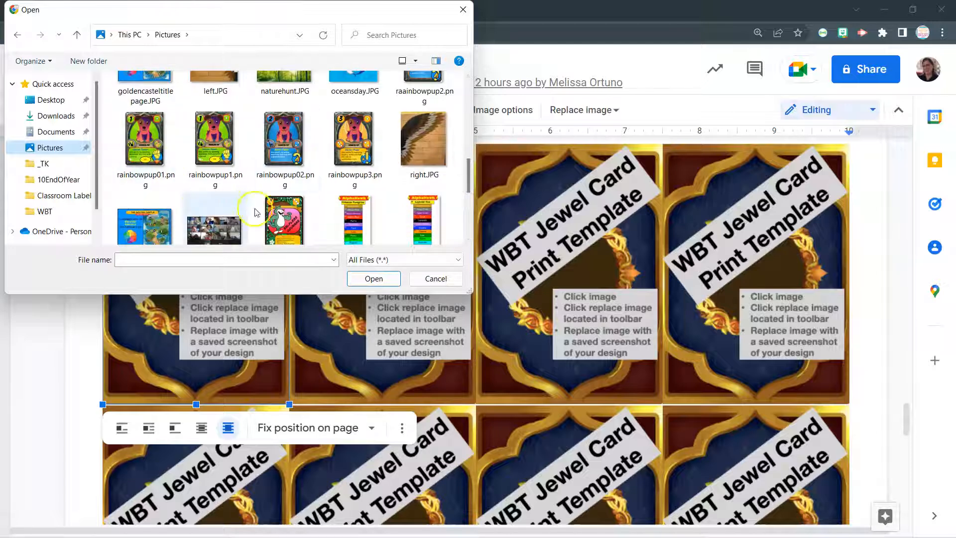
{"action": "left_click", "coordinate": [283, 222]}
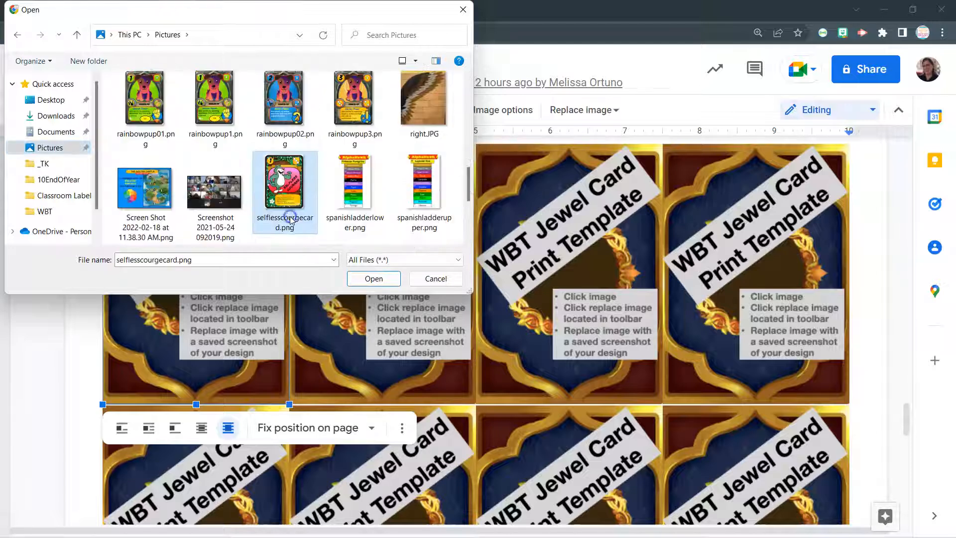
{"action": "left_click", "coordinate": [384, 281]}
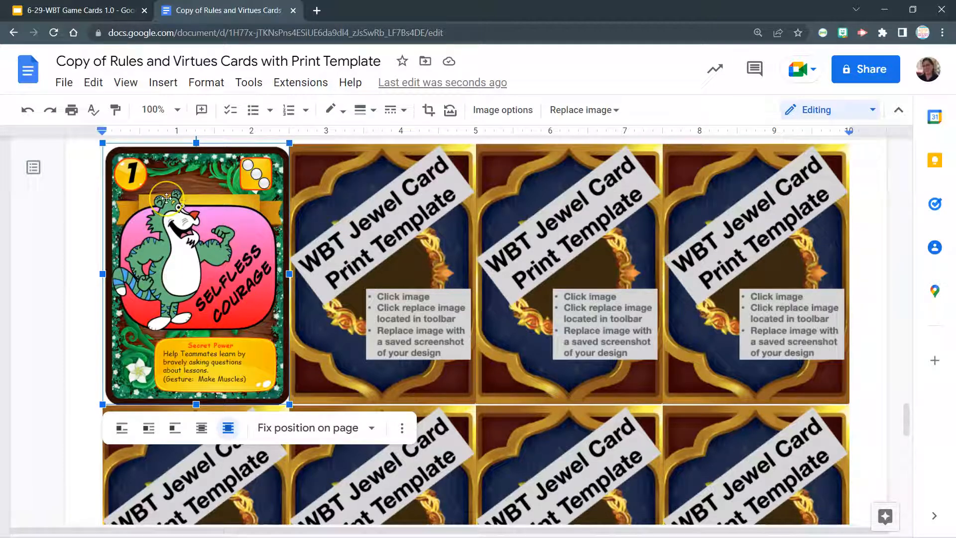
Step: Crop a thin strip off the upper edge of the Selfless Courage card image
{"action": "left_click", "coordinate": [428, 110]}
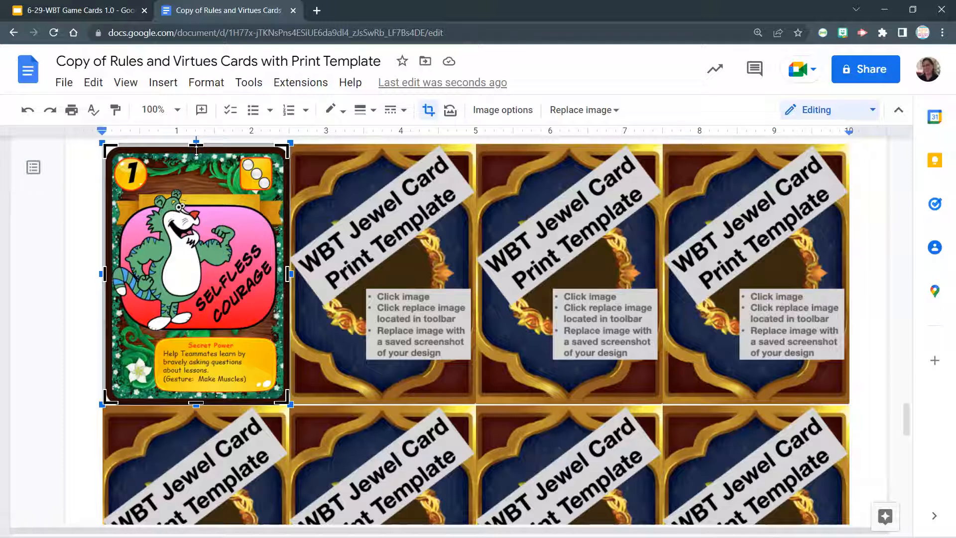
{"action": "left_click_drag", "start_coordinate": [196, 151], "coordinate": [196, 155]}
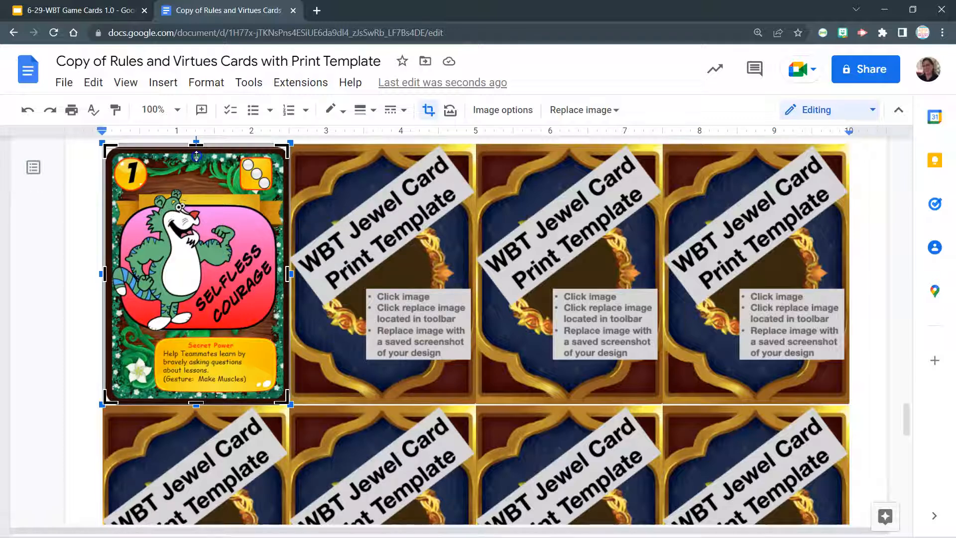
{"action": "key", "text": "Return"}
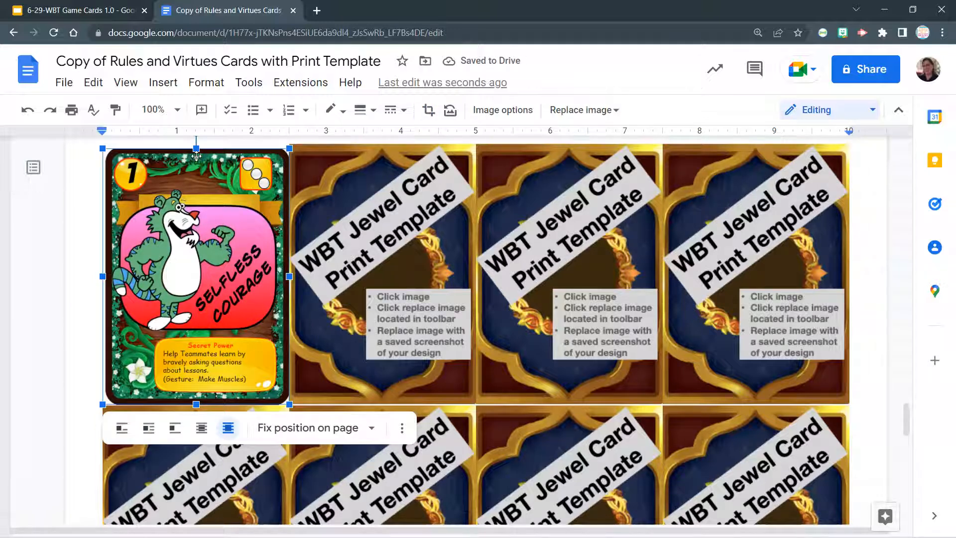
Step: Try a height of 3.5 in for the Selfless Courage card with aspect ratio locked, and undo the resizing
{"action": "left_click", "coordinate": [500, 112]}
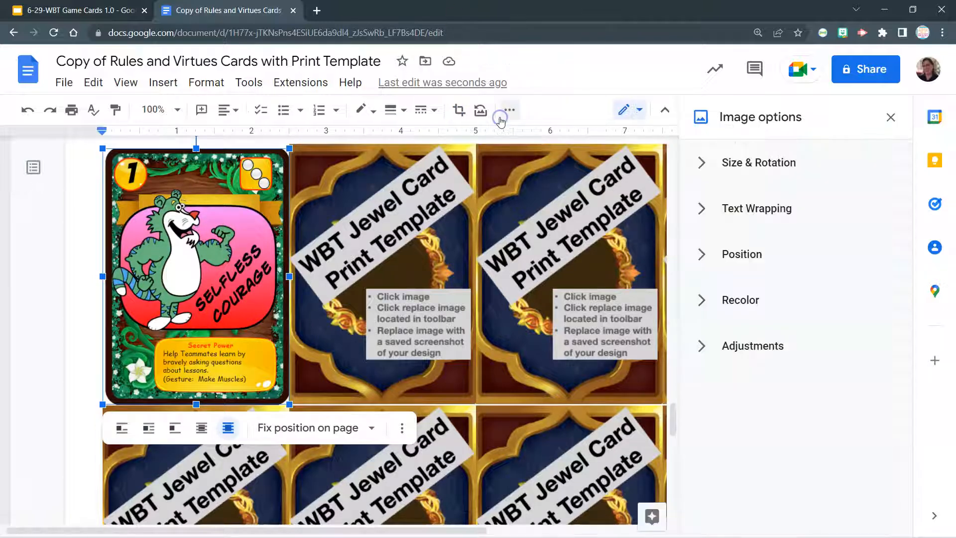
{"action": "left_click", "coordinate": [765, 168]}
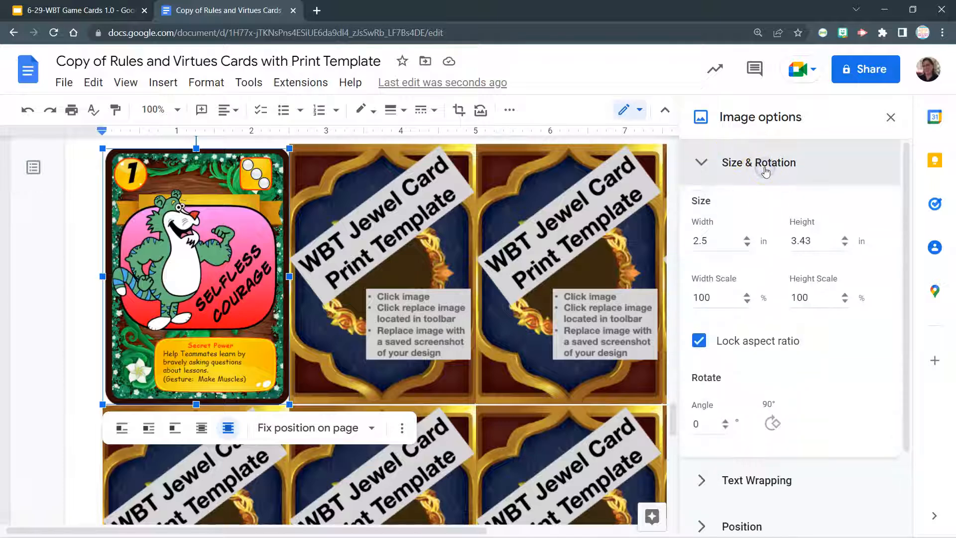
{"action": "left_click", "coordinate": [807, 241]}
{"action": "left_click", "coordinate": [810, 244]}
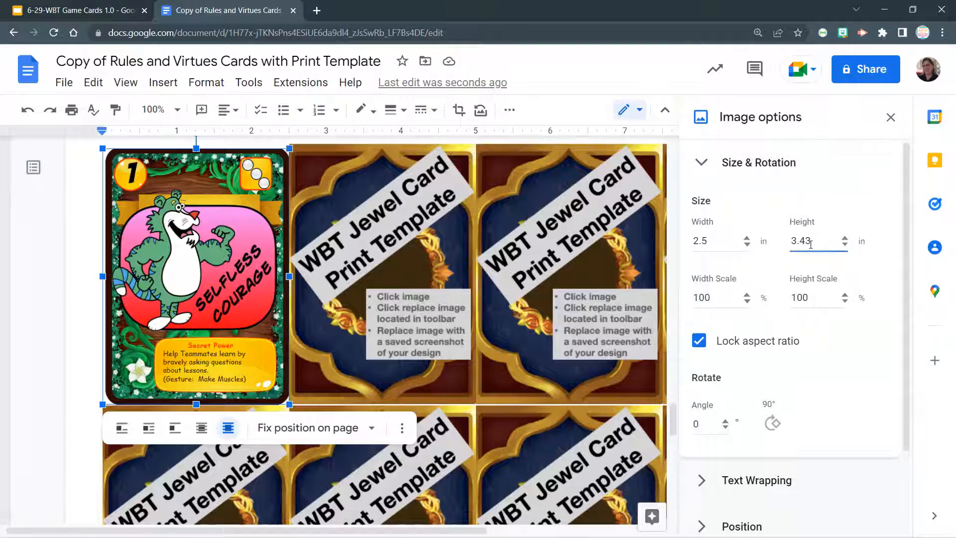
{"action": "key", "text": "BackSpace"}
{"action": "key", "text": "BackSpace"}
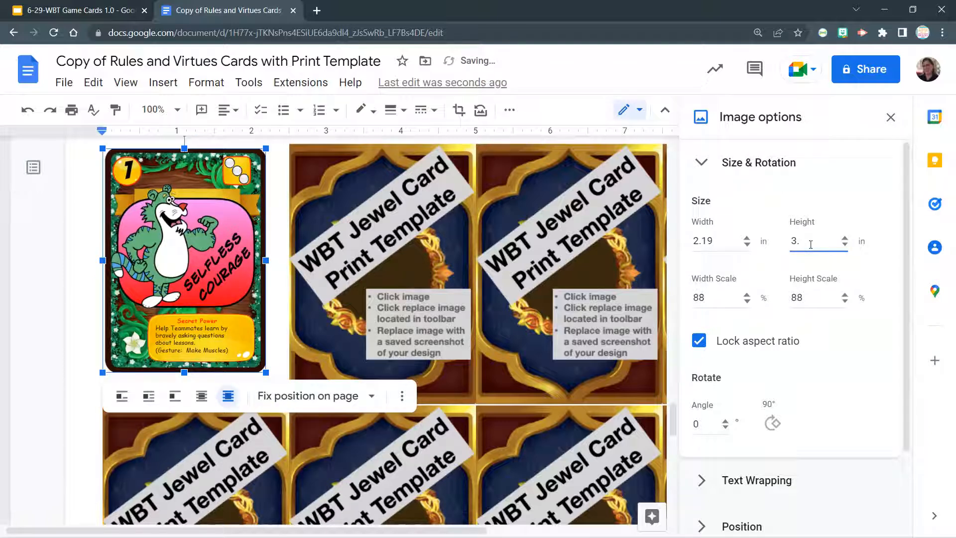
{"action": "type", "text": "5"}
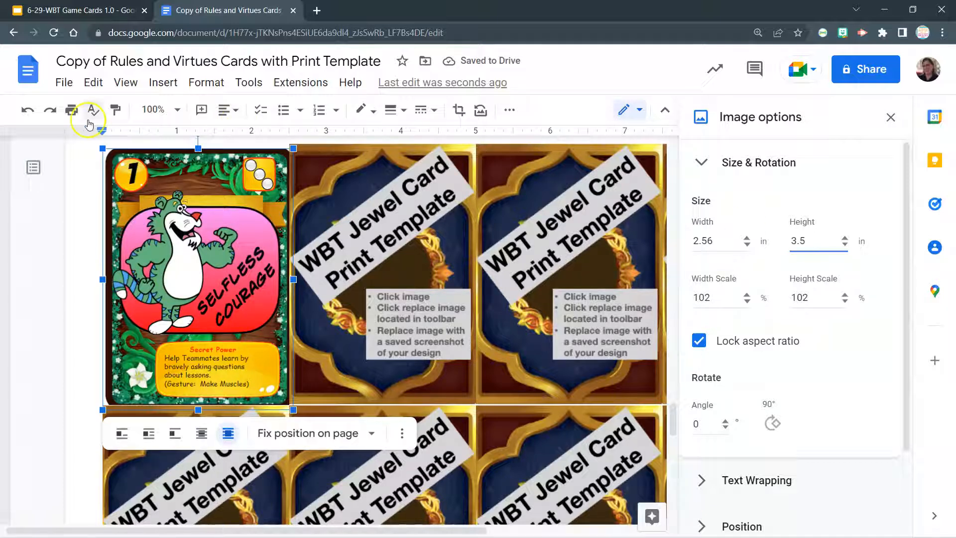
{"action": "left_click", "coordinate": [28, 111]}
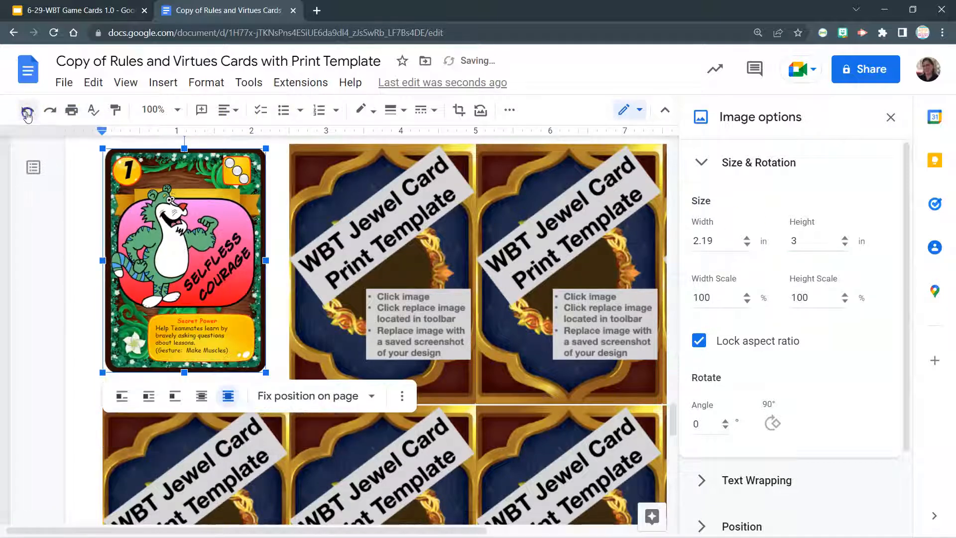
{"action": "left_click", "coordinate": [27, 111]}
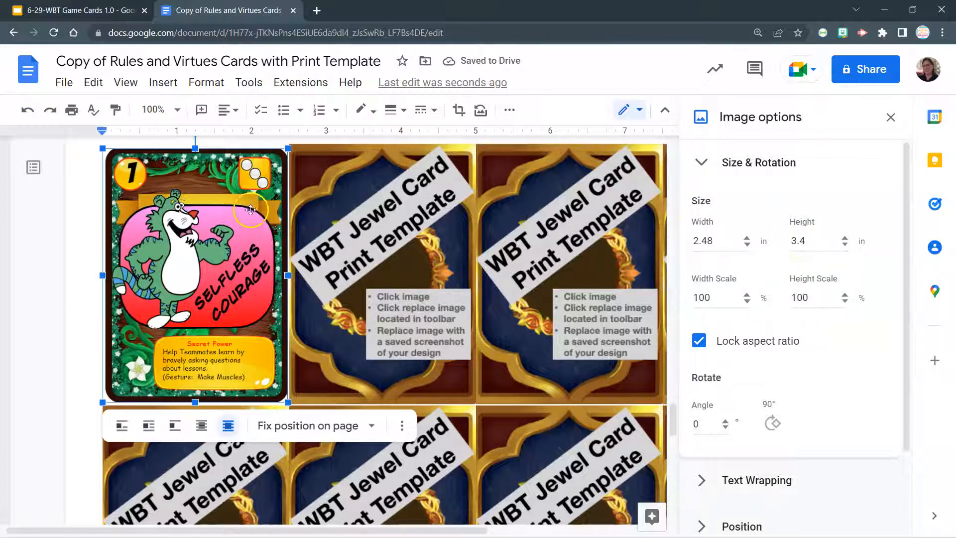
Step: Replace the second template card in the upper row with rainbowpup01.png from Pictures and check its size in Image options
{"action": "left_click", "coordinate": [337, 169]}
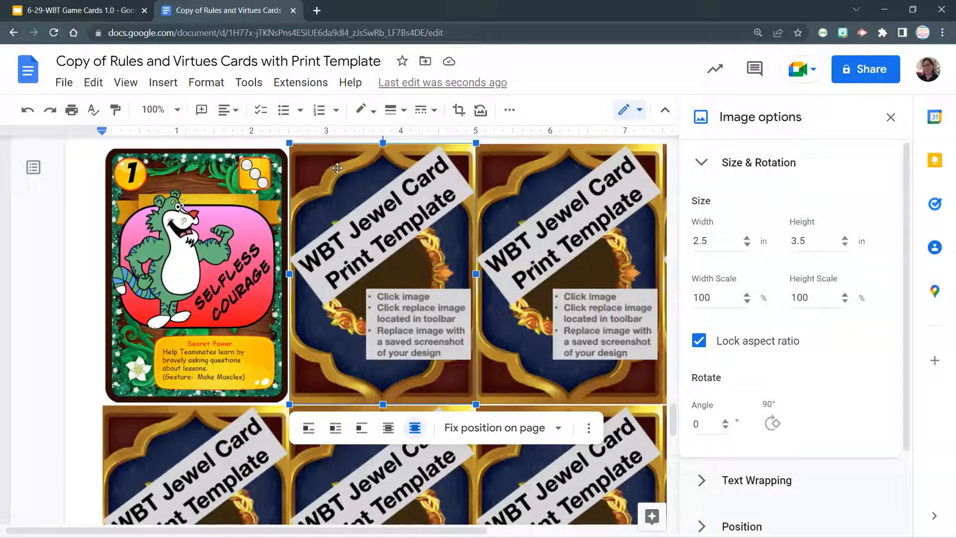
{"action": "left_click", "coordinate": [891, 119]}
{"action": "left_click", "coordinate": [567, 107]}
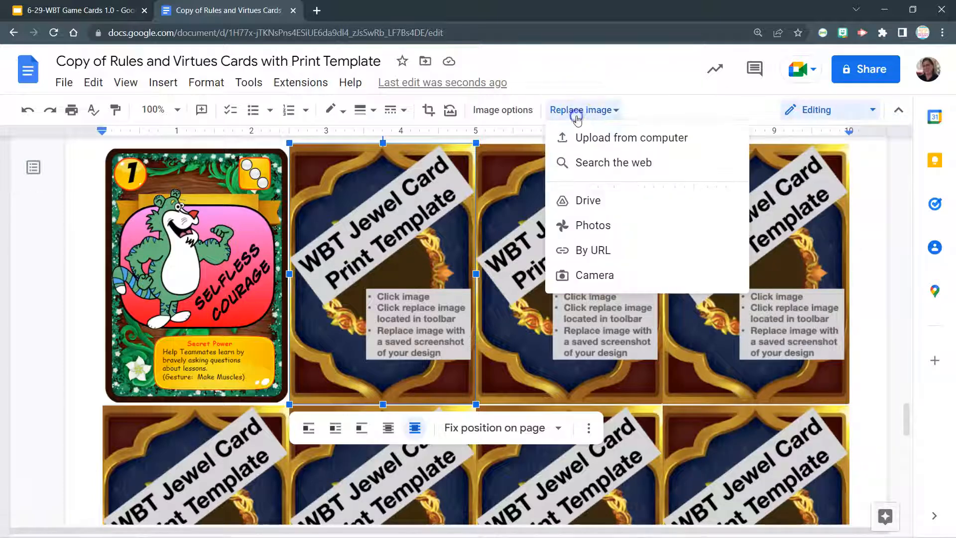
{"action": "left_click", "coordinate": [604, 143]}
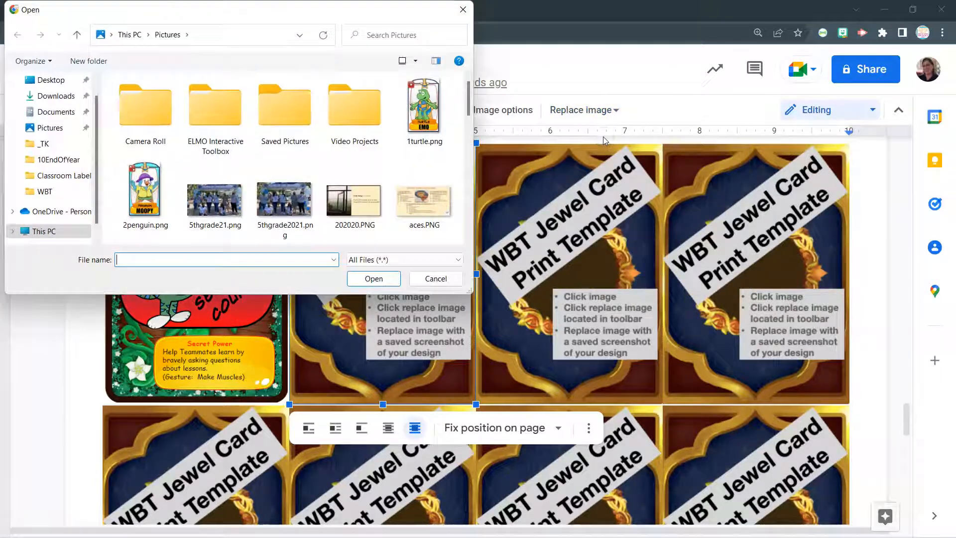
{"action": "left_click_drag", "start_coordinate": [467, 102], "coordinate": [482, 181]}
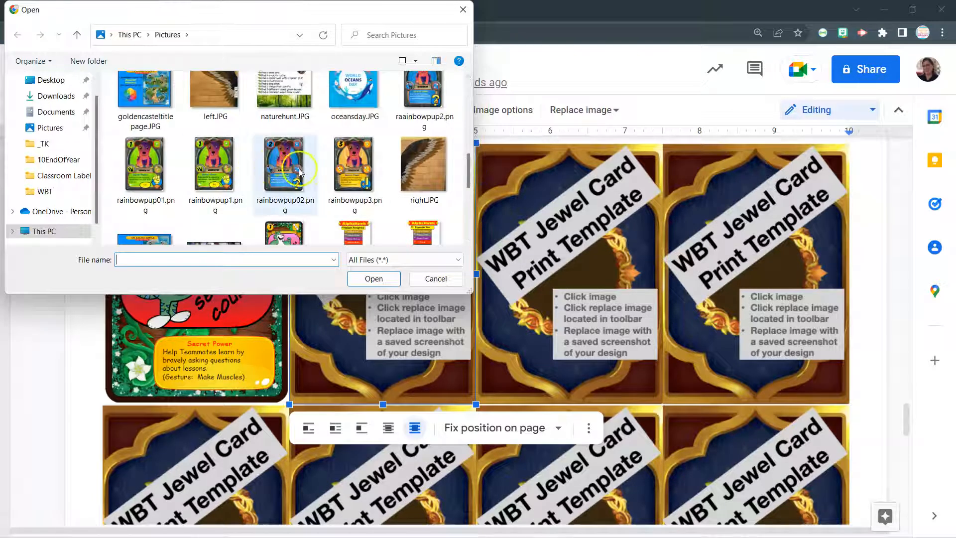
{"action": "left_click", "coordinate": [142, 177]}
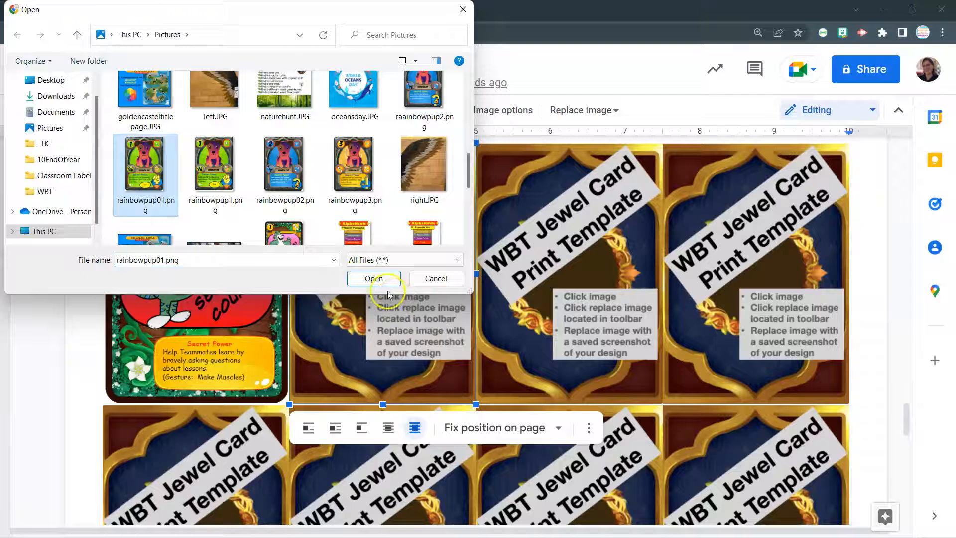
{"action": "left_click", "coordinate": [374, 280]}
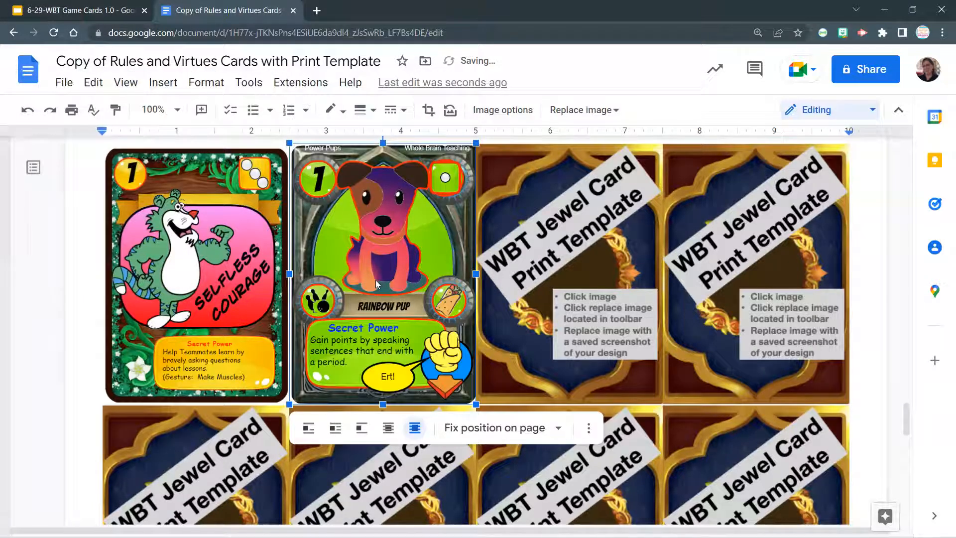
{"action": "left_click", "coordinate": [512, 110]}
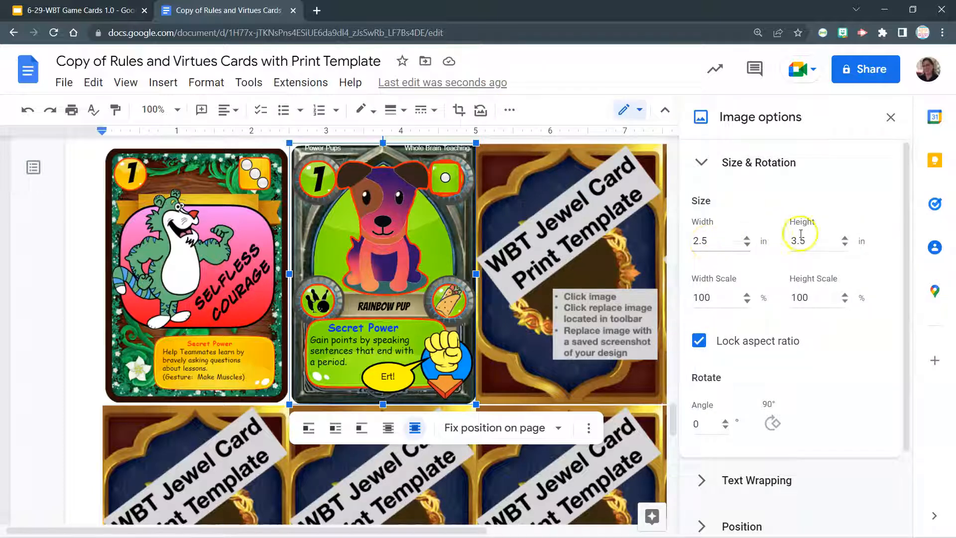
Step: Close Image options and replace the third template card in the upper row with rainbowpup02.png from Pictures
{"action": "left_click", "coordinate": [607, 207]}
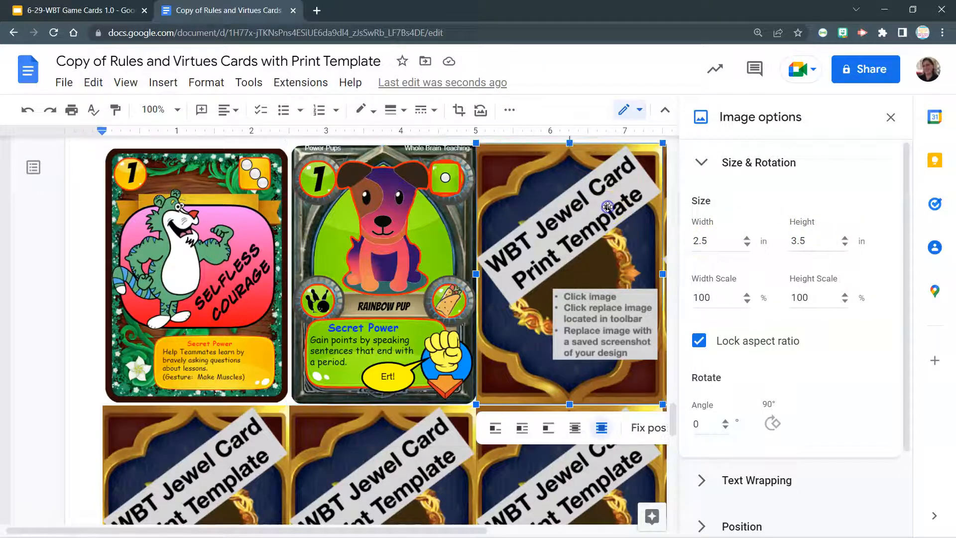
{"action": "left_click", "coordinate": [891, 119]}
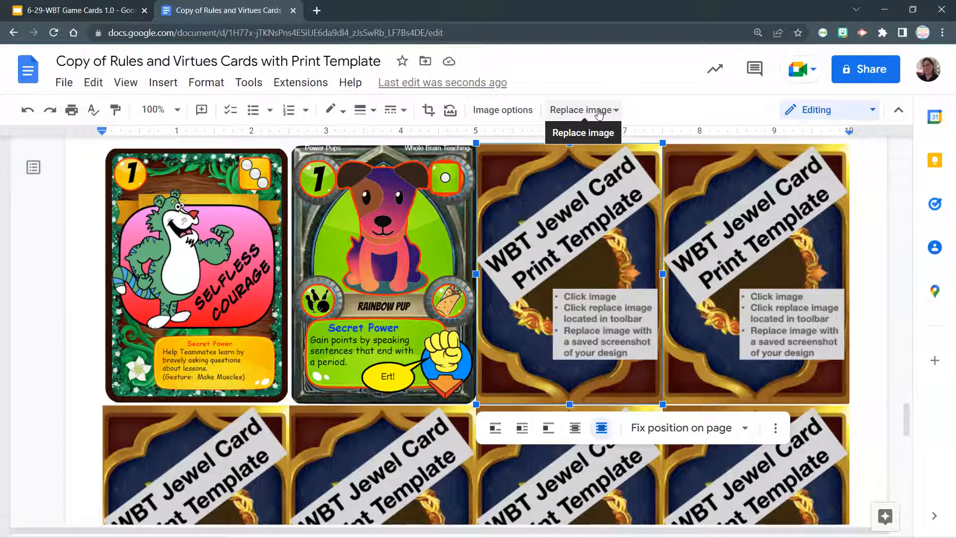
{"action": "left_click", "coordinate": [599, 111]}
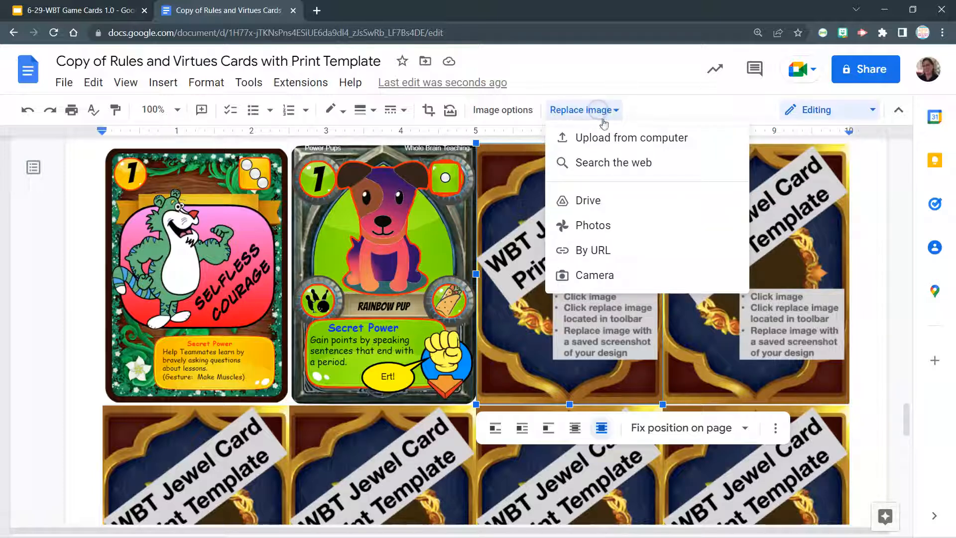
{"action": "left_click", "coordinate": [619, 140]}
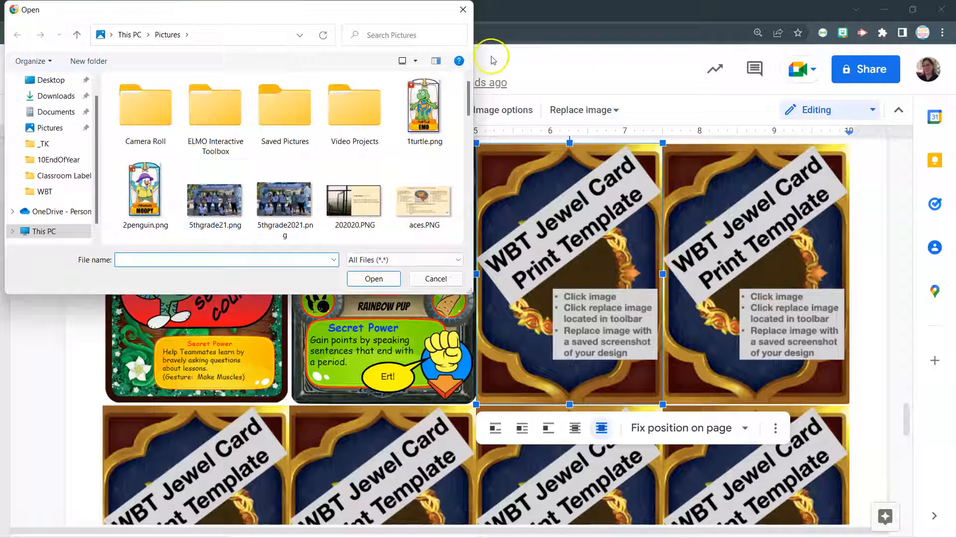
{"action": "left_click_drag", "start_coordinate": [472, 114], "coordinate": [472, 184]}
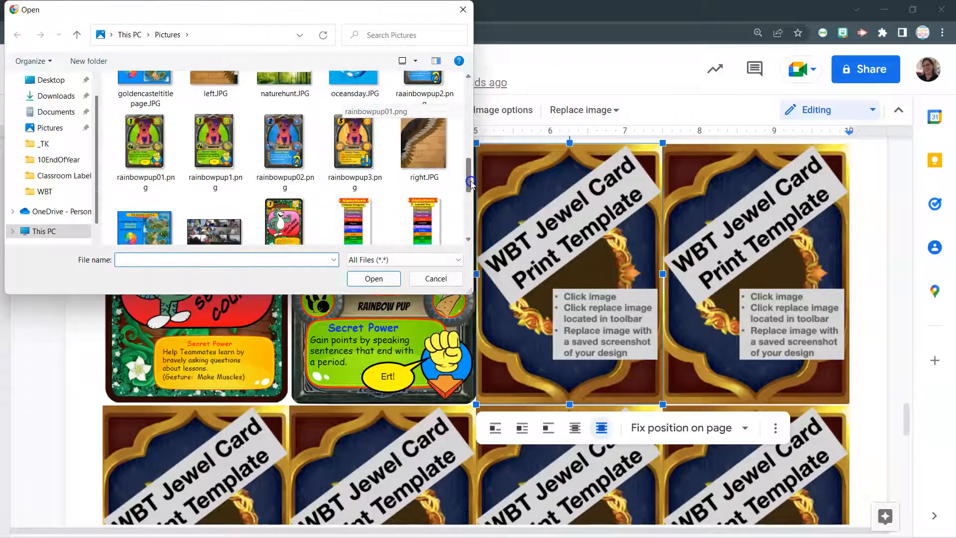
{"action": "left_click", "coordinate": [283, 145]}
{"action": "left_click", "coordinate": [390, 284]}
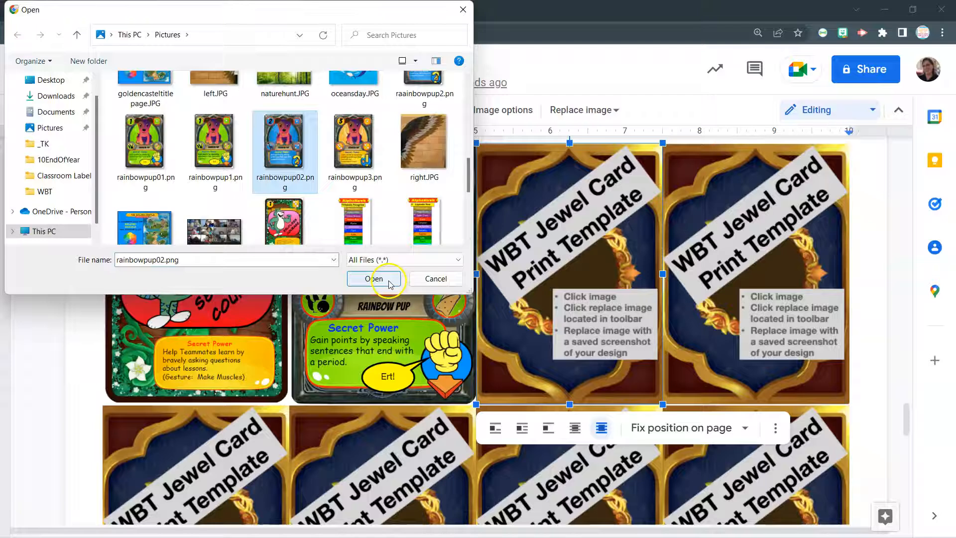
Step: Replace the fourth template card in the upper row with rainbowpup3.png from Pictures
{"action": "left_click", "coordinate": [734, 282]}
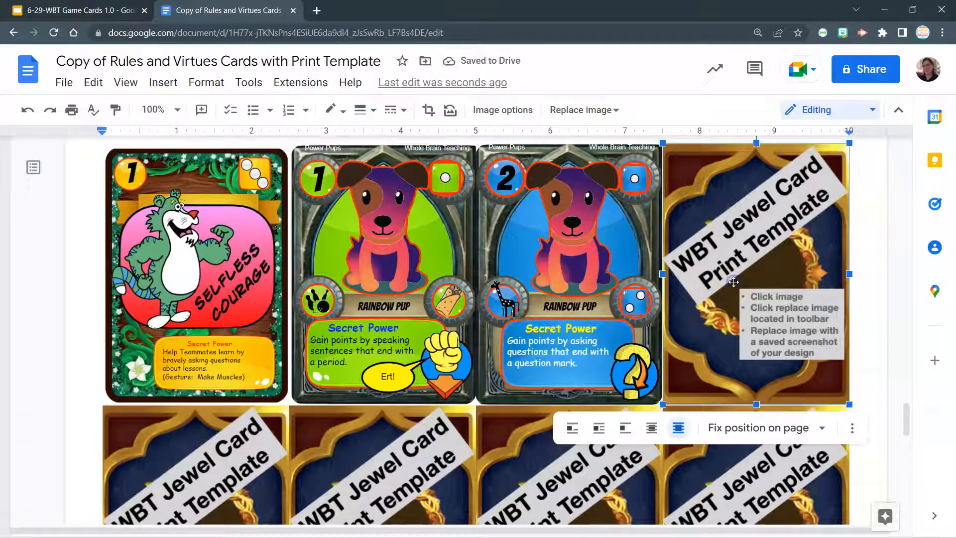
{"action": "left_click", "coordinate": [577, 110]}
{"action": "left_click", "coordinate": [595, 138]}
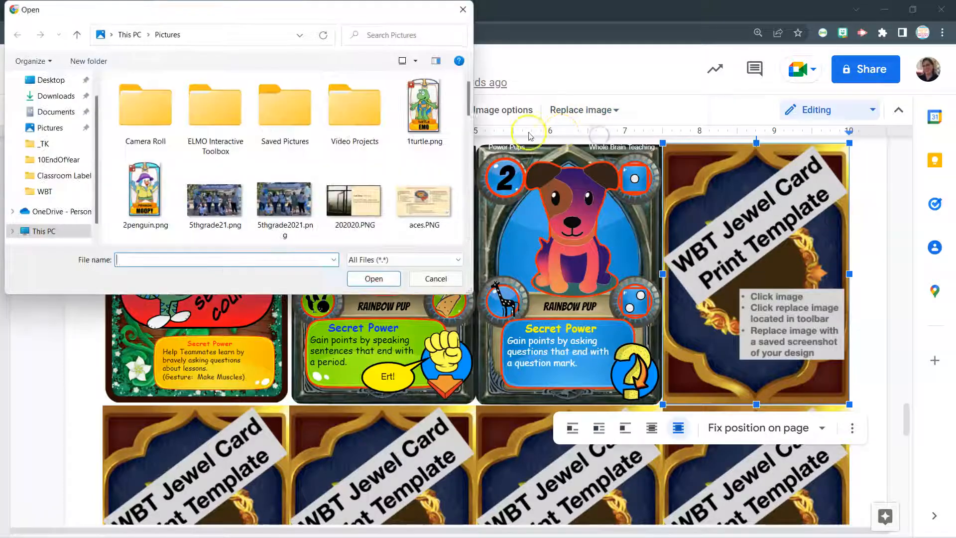
{"action": "left_click_drag", "start_coordinate": [470, 103], "coordinate": [475, 164]}
{"action": "left_click", "coordinate": [355, 205]}
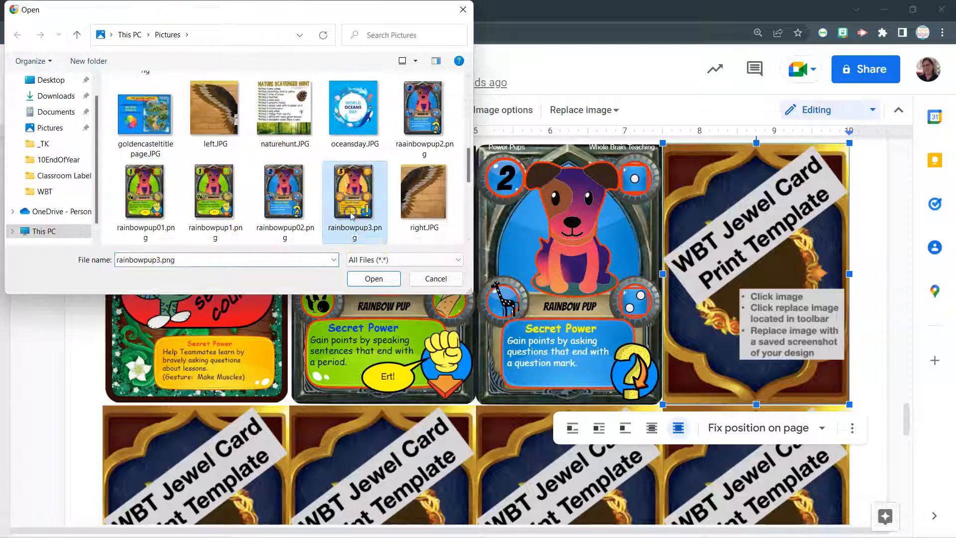
{"action": "left_click", "coordinate": [374, 278]}
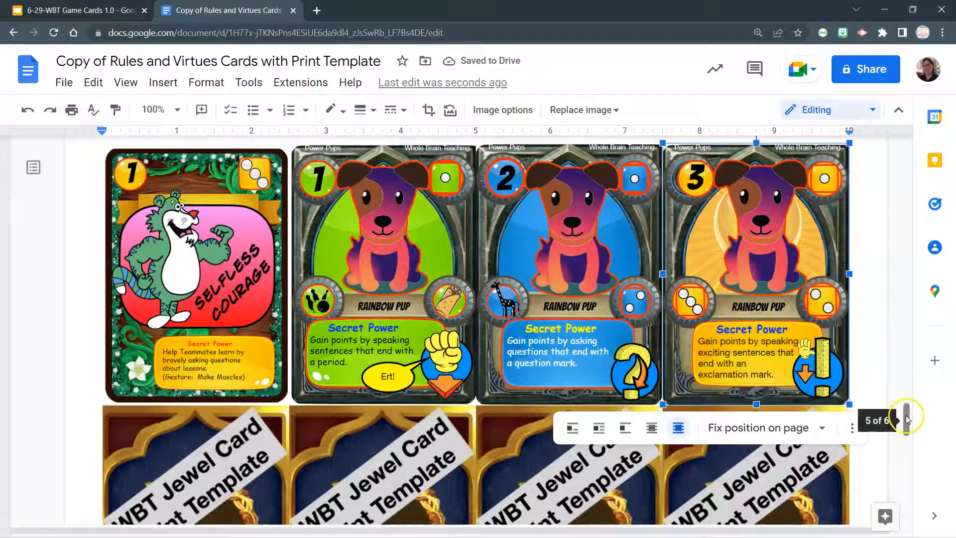
Step: Replace the first template card in the lower row with selflesscourgecard.png from Pictures
{"action": "left_click_drag", "start_coordinate": [907, 417], "coordinate": [875, 430]}
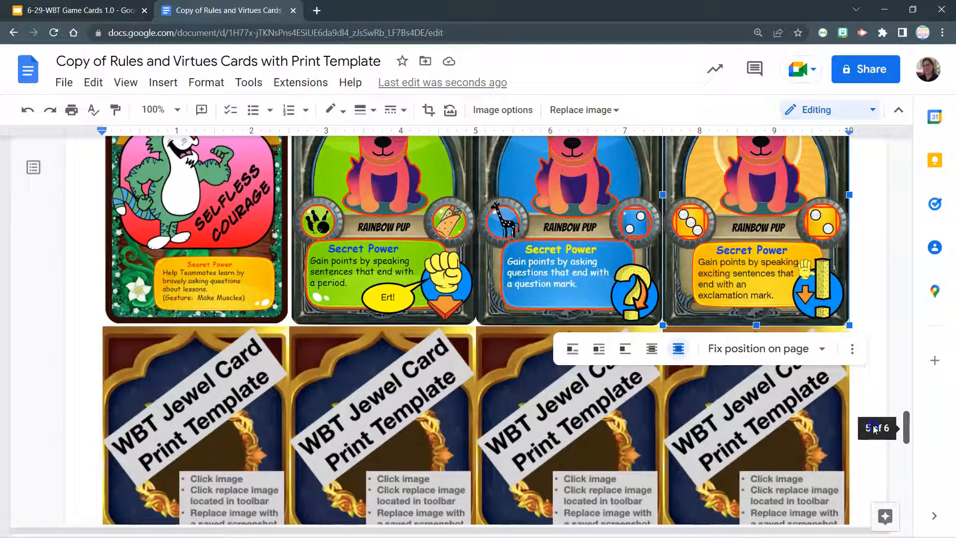
{"action": "left_click", "coordinate": [187, 394]}
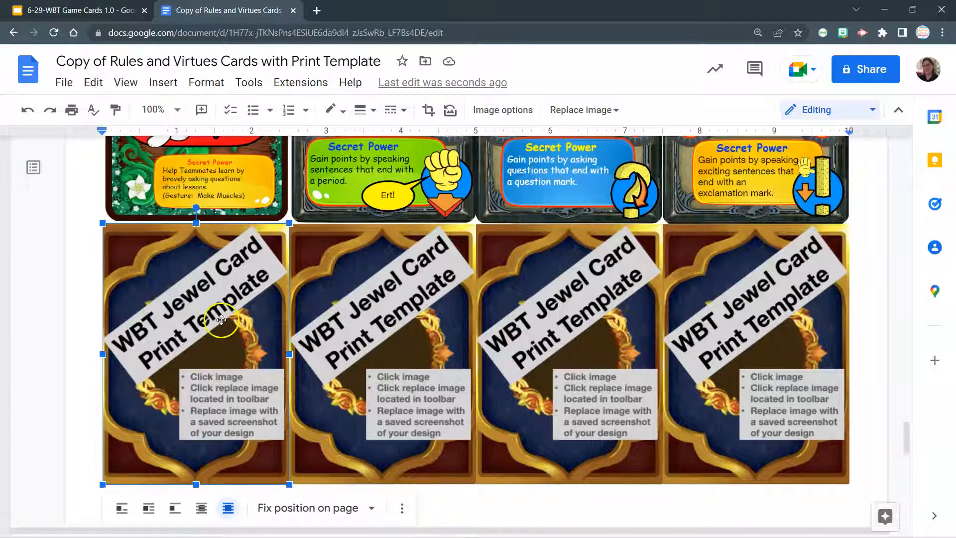
{"action": "left_click", "coordinate": [582, 109]}
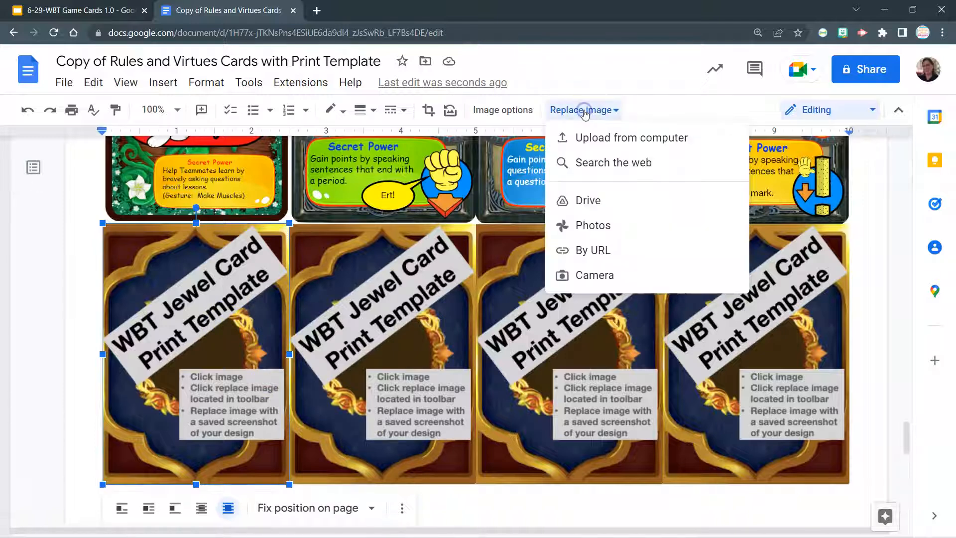
{"action": "left_click", "coordinate": [610, 143]}
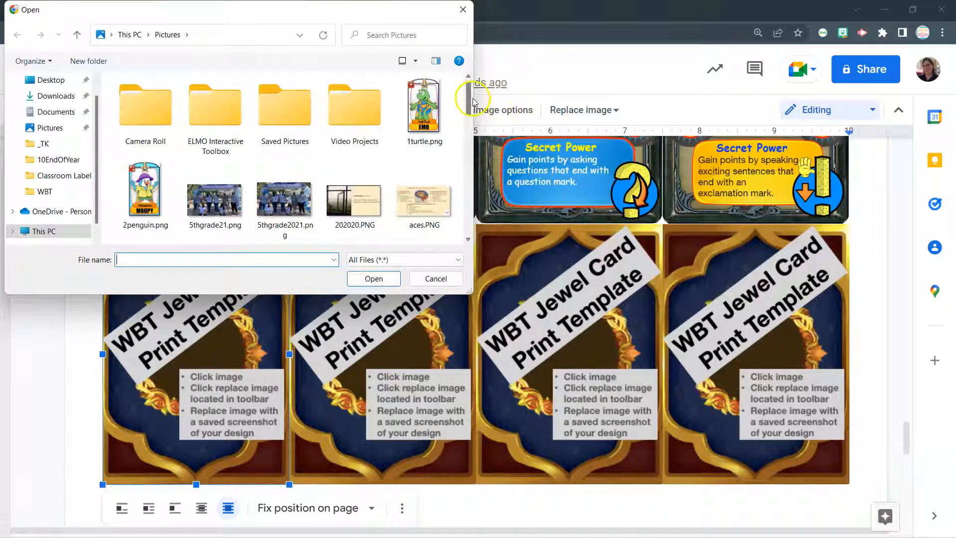
{"action": "left_click_drag", "start_coordinate": [474, 102], "coordinate": [473, 182]}
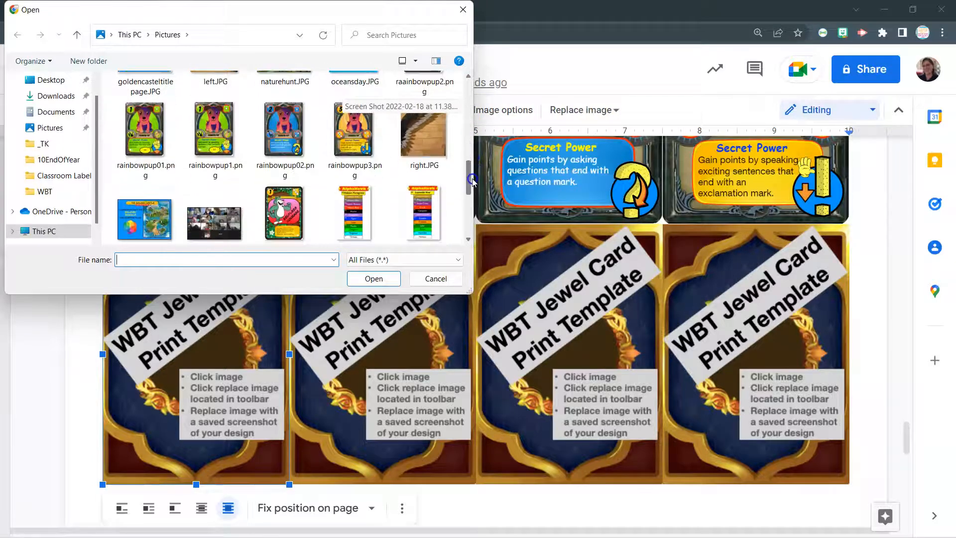
{"action": "left_click", "coordinate": [285, 216]}
{"action": "left_click", "coordinate": [371, 279]}
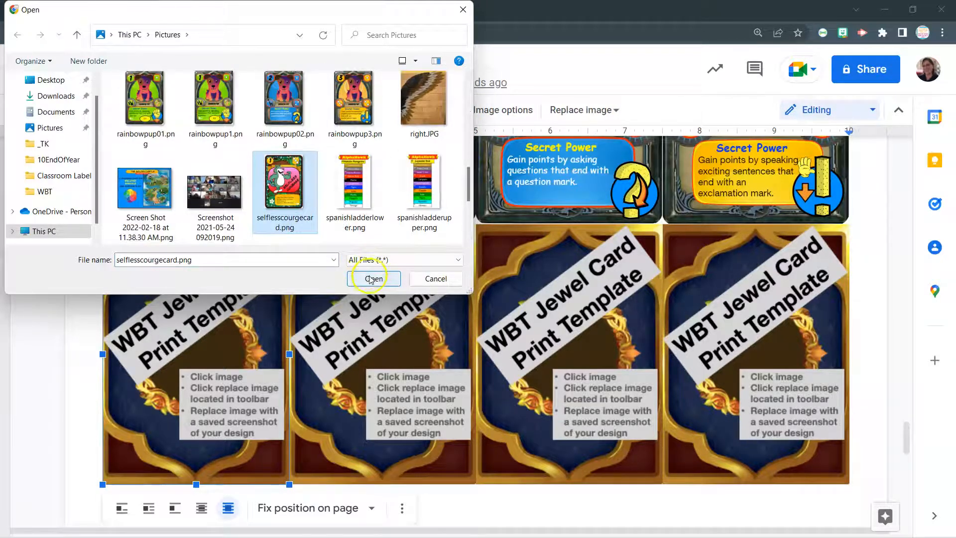